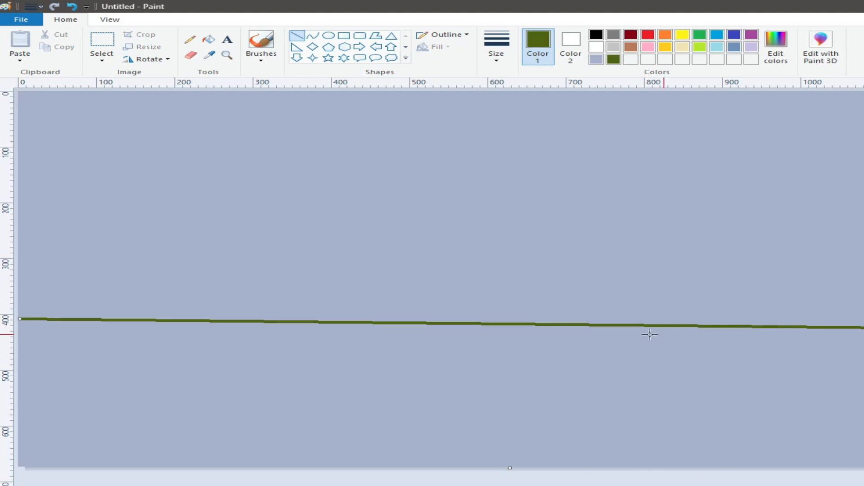
Step: Adjust the dark green horizon line so it runs nearly level across the canvas at about 400 px down
{"action": "left_click_drag", "start_coordinate": [863, 328], "coordinate": [863, 321]}
{"action": "left_click_drag", "start_coordinate": [590, 320], "coordinate": [588, 317]}
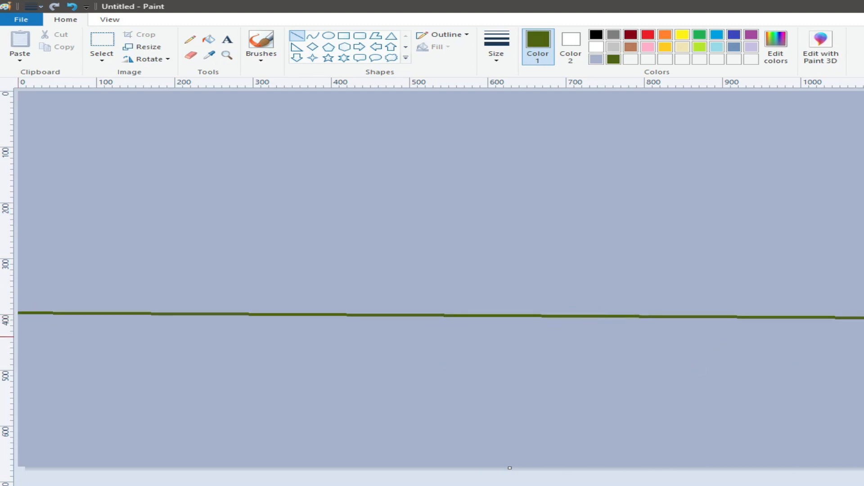
Step: Mix a lime green and, with a thick brush, paint a grass strip under the horizon from the left edge to about 500 px
{"action": "left_click", "coordinate": [775, 45]}
{"action": "left_click_drag", "start_coordinate": [662, 283], "coordinate": [662, 251]}
{"action": "left_click", "coordinate": [354, 354]}
{"action": "left_click", "coordinate": [262, 56]}
{"action": "left_click", "coordinate": [358, 75]}
{"action": "left_click", "coordinate": [496, 56]}
{"action": "left_click", "coordinate": [516, 100]}
{"action": "left_click_drag", "start_coordinate": [407, 315], "coordinate": [20, 322]}
{"action": "left_click_drag", "start_coordinate": [173, 315], "coordinate": [19, 317]}
{"action": "left_click_drag", "start_coordinate": [345, 320], "coordinate": [25, 330]}
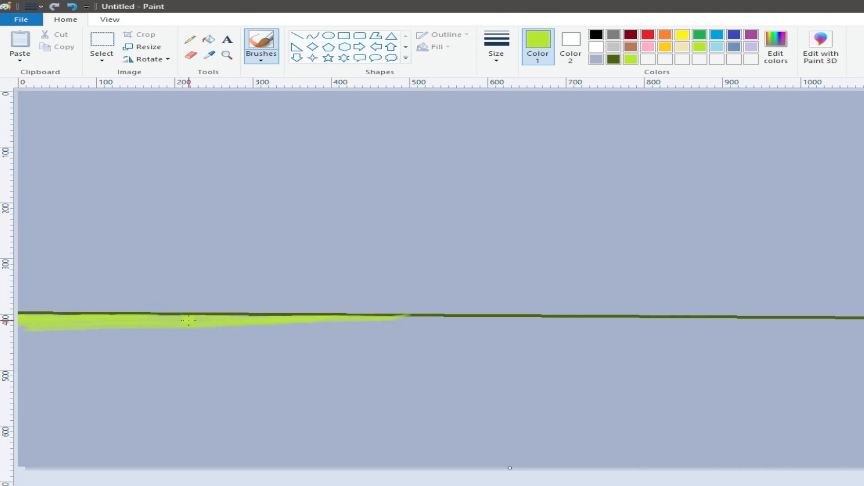
Step: Fill out the lime-green bank into a wedge tapering rightward, reaching down to about 475 px at the canvas's left edge
{"action": "left_click_drag", "start_coordinate": [192, 324], "coordinate": [120, 338]}
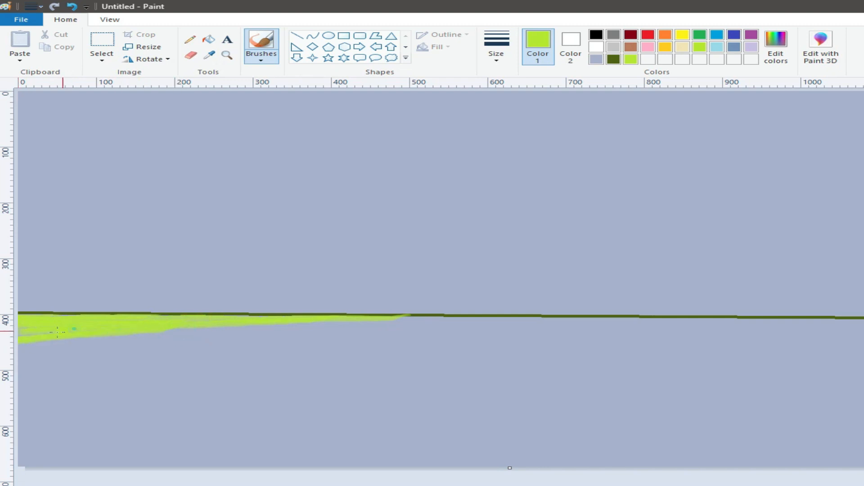
{"action": "left_click_drag", "start_coordinate": [246, 326], "coordinate": [20, 350]}
{"action": "left_click_drag", "start_coordinate": [309, 320], "coordinate": [45, 349]}
{"action": "left_click_drag", "start_coordinate": [405, 318], "coordinate": [27, 354]}
{"action": "left_click_drag", "start_coordinate": [269, 321], "coordinate": [157, 329]}
{"action": "left_click_drag", "start_coordinate": [163, 329], "coordinate": [27, 339]}
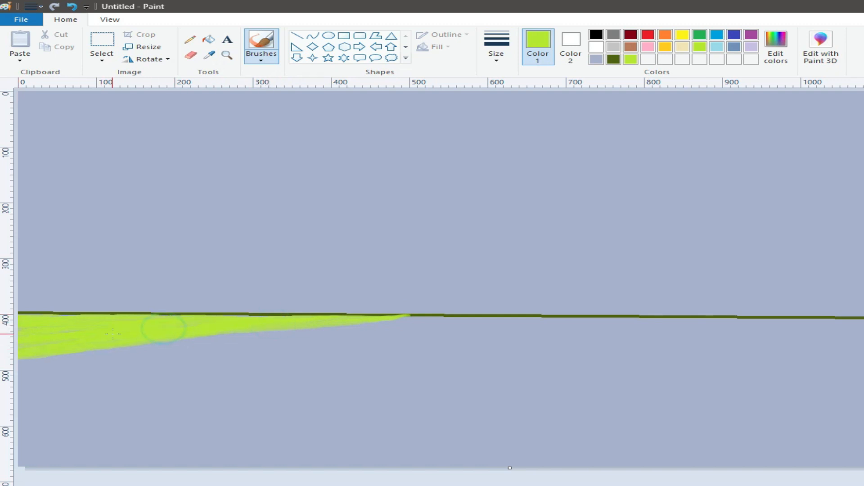
Step: Mix a slightly darker green and streak it horizontally through the middle of the lime-green bank
{"action": "left_click", "coordinate": [781, 50]}
{"action": "left_click_drag", "start_coordinate": [668, 264], "coordinate": [667, 275]}
{"action": "left_click", "coordinate": [364, 355]}
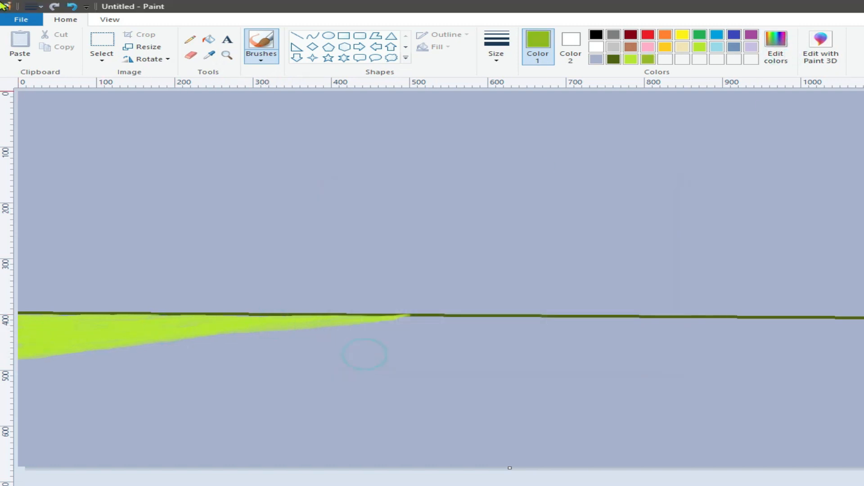
{"action": "left_click_drag", "start_coordinate": [309, 325], "coordinate": [19, 339]}
{"action": "left_click_drag", "start_coordinate": [190, 325], "coordinate": [19, 337]}
{"action": "left_click_drag", "start_coordinate": [266, 324], "coordinate": [18, 334]}
{"action": "left_click_drag", "start_coordinate": [119, 327], "coordinate": [21, 329]}
Step: Shade the bank's lower left part with thinner strokes of darker green, RGB 124, 159, 17
{"action": "left_click", "coordinate": [776, 45]}
{"action": "left_click", "coordinate": [668, 272]}
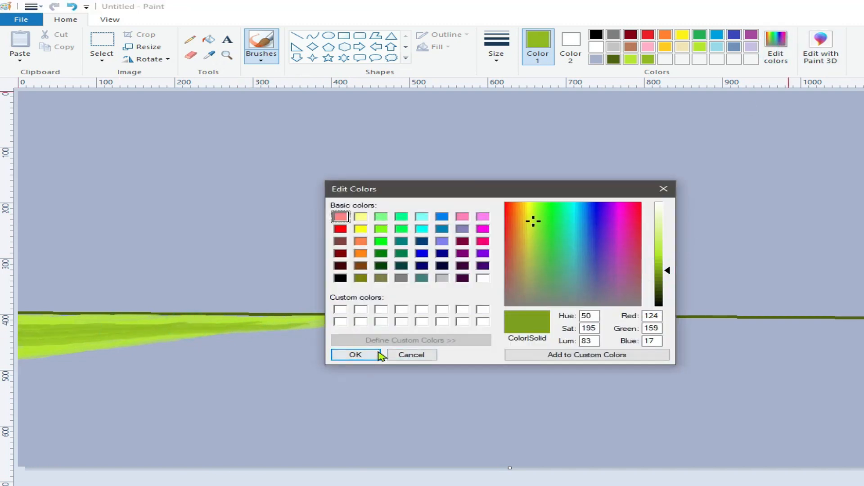
{"action": "left_click", "coordinate": [380, 355]}
{"action": "left_click", "coordinate": [496, 54]}
{"action": "left_click", "coordinate": [496, 101]}
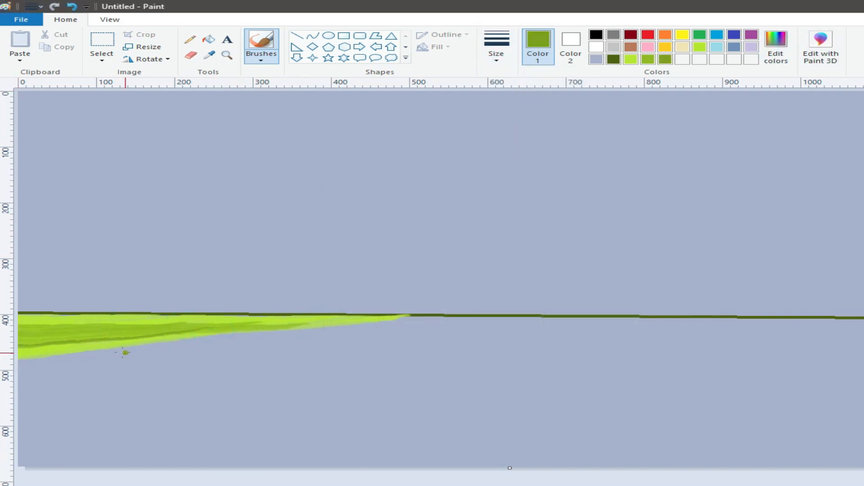
{"action": "left_click_drag", "start_coordinate": [213, 331], "coordinate": [20, 352]}
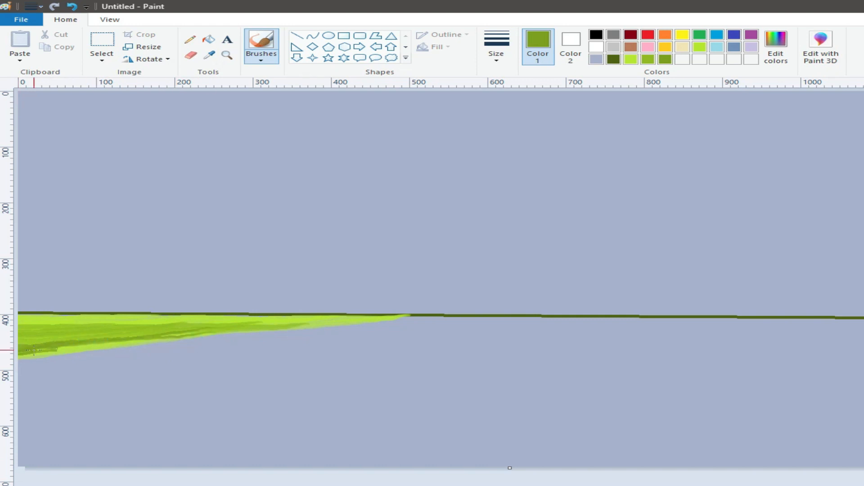
{"action": "left_click_drag", "start_coordinate": [95, 341], "coordinate": [32, 354]}
Step: Line the bank's lower edge with dark olive green, RGB 66, 85, 9, from the tip to the left edge
{"action": "left_click", "coordinate": [776, 47]}
{"action": "left_click", "coordinate": [332, 349]}
{"action": "left_click_drag", "start_coordinate": [395, 320], "coordinate": [14, 364]}
{"action": "left_click_drag", "start_coordinate": [198, 337], "coordinate": [17, 359]}
{"action": "mouse_move", "coordinate": [111, 349]}
{"action": "left_mouse_down"}
{"action": "mouse_move", "coordinate": [44, 354]}
{"action": "mouse_move", "coordinate": [117, 343]}
{"action": "mouse_move", "coordinate": [18, 356]}
{"action": "mouse_move", "coordinate": [128, 345]}
{"action": "mouse_move", "coordinate": [55, 353]}
{"action": "left_mouse_up"}
Step: Mix a very dark green and deepen the shadow along the bank's lower left edge
{"action": "left_click", "coordinate": [776, 45]}
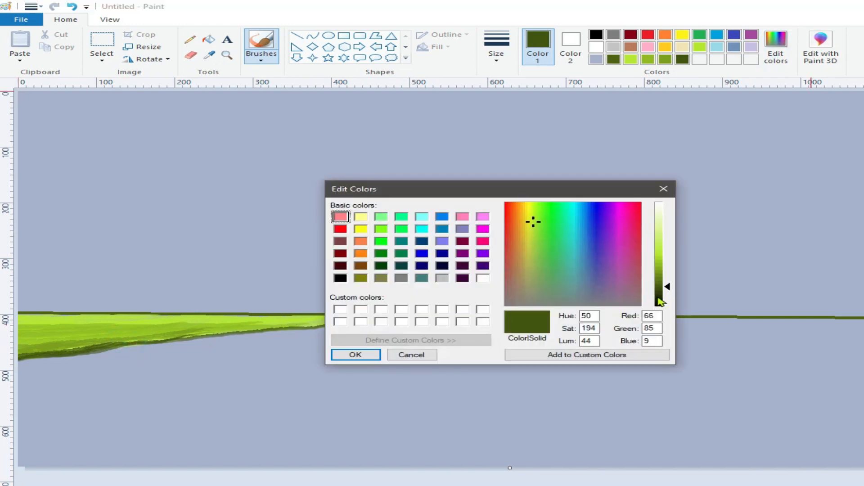
{"action": "left_click", "coordinate": [656, 295]}
{"action": "left_click", "coordinate": [361, 353]}
{"action": "left_click_drag", "start_coordinate": [176, 341], "coordinate": [53, 360]}
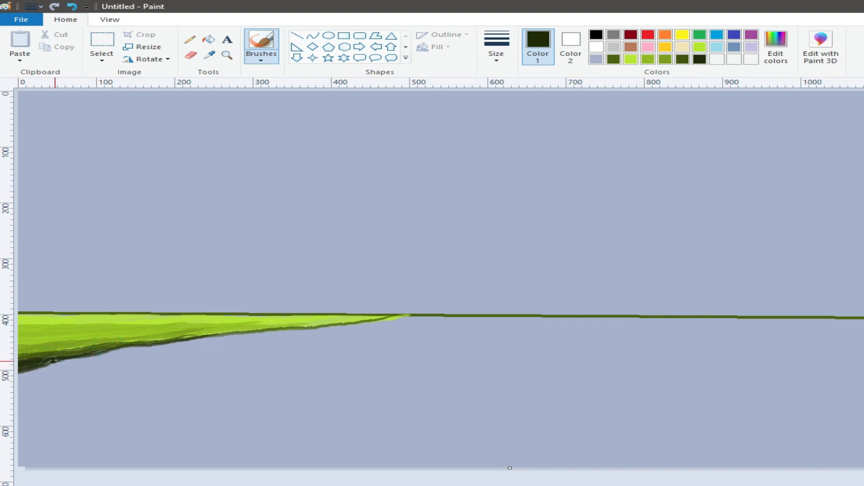
Step: Mix a near-black green and extend the bank's shadowed underside to about 520 px at the left edge
{"action": "left_click", "coordinate": [775, 45]}
{"action": "left_click", "coordinate": [656, 302]}
{"action": "left_click", "coordinate": [355, 354]}
{"action": "left_click_drag", "start_coordinate": [114, 351], "coordinate": [19, 376]}
{"action": "left_click_drag", "start_coordinate": [110, 354], "coordinate": [21, 381]}
{"action": "left_click_drag", "start_coordinate": [100, 359], "coordinate": [21, 384]}
{"action": "left_click_drag", "start_coordinate": [203, 338], "coordinate": [87, 364]}
{"action": "left_click_drag", "start_coordinate": [143, 347], "coordinate": [9, 382]}
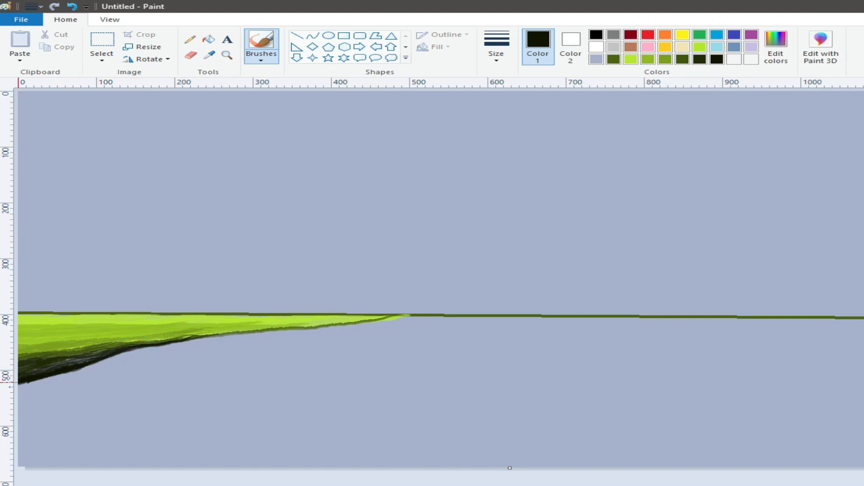
Step: Touch up the bank's tapering tip with lime green and its lower edge with the two mid greens
{"action": "left_click", "coordinate": [631, 59]}
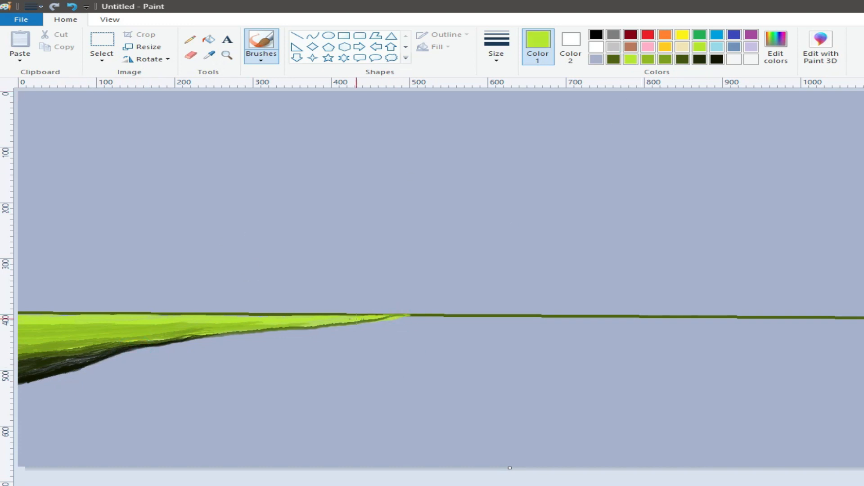
{"action": "left_click", "coordinate": [325, 318]}
{"action": "left_click_drag", "start_coordinate": [393, 315], "coordinate": [344, 317]}
{"action": "left_click", "coordinate": [649, 59]}
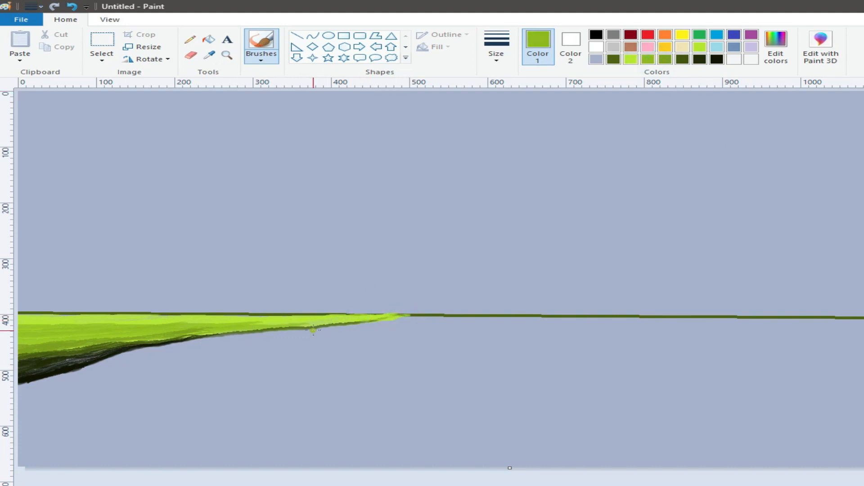
{"action": "left_click", "coordinate": [666, 59]}
{"action": "left_click_drag", "start_coordinate": [267, 327], "coordinate": [143, 341]}
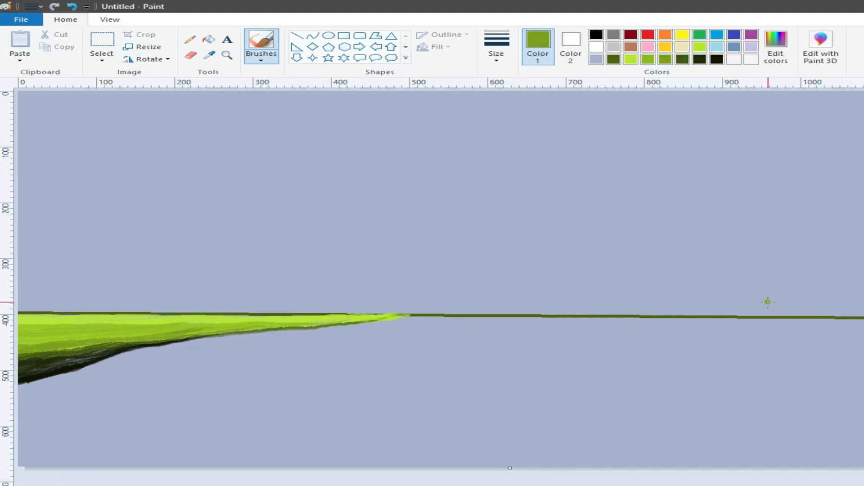
Step: With a different, smaller brush, paint a row of near-black bushes along the horizon above the bank, tapering to about 400 px across
{"action": "left_click", "coordinate": [261, 45]}
{"action": "left_click", "coordinate": [291, 98]}
{"action": "left_click", "coordinate": [699, 59]}
{"action": "left_click", "coordinate": [496, 47]}
{"action": "left_click", "coordinate": [511, 80]}
{"action": "left_click_drag", "start_coordinate": [31, 309], "coordinate": [78, 310]}
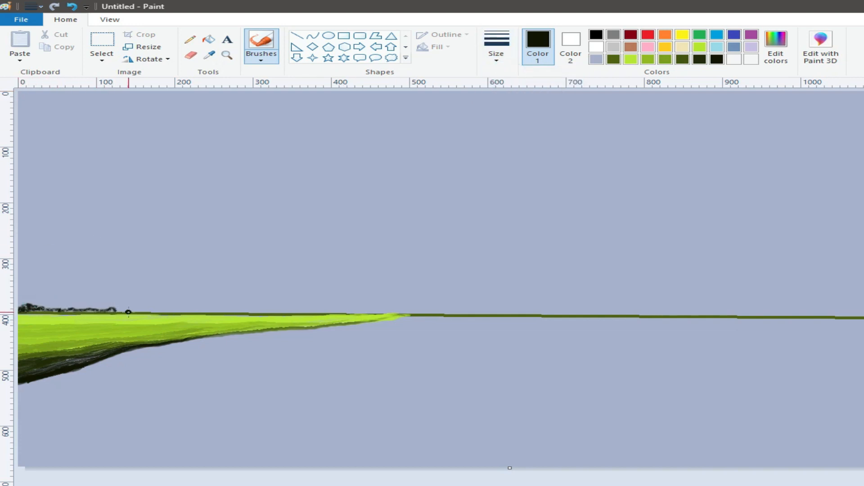
{"action": "mouse_move", "coordinate": [157, 311]}
{"action": "left_mouse_down"}
{"action": "mouse_move", "coordinate": [334, 314]}
{"action": "mouse_move", "coordinate": [145, 308]}
{"action": "left_mouse_up"}
{"action": "left_click_drag", "start_coordinate": [26, 309], "coordinate": [121, 304]}
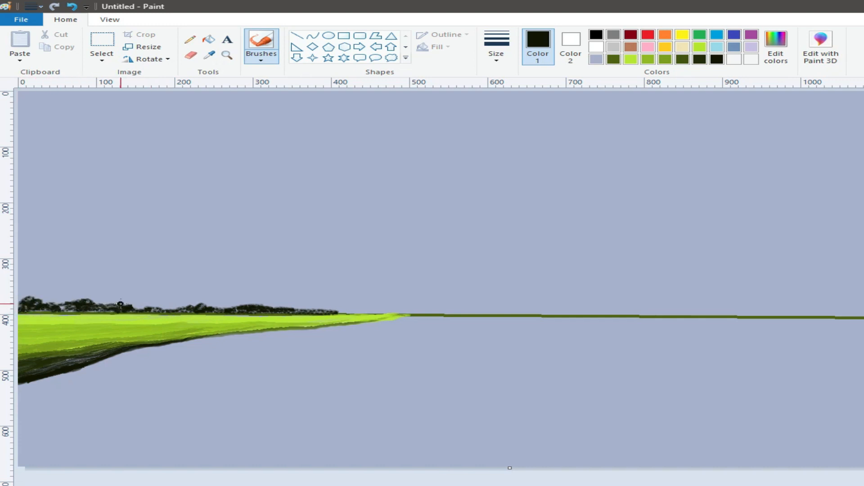
Step: Build up the bushes' foliage with very dark green and then dark olive green dabs
{"action": "left_click", "coordinate": [702, 60]}
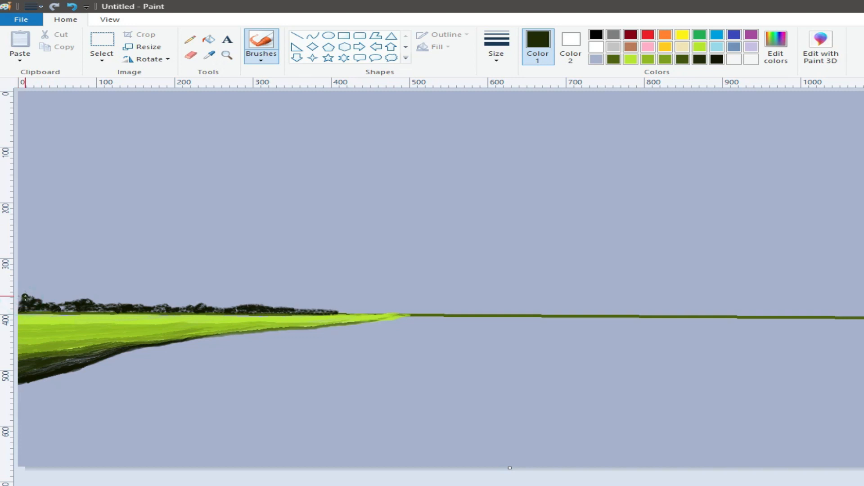
{"action": "mouse_move", "coordinate": [41, 300]}
{"action": "left_mouse_down"}
{"action": "mouse_move", "coordinate": [19, 297]}
{"action": "mouse_move", "coordinate": [154, 306]}
{"action": "left_mouse_up"}
{"action": "left_click", "coordinate": [682, 59]}
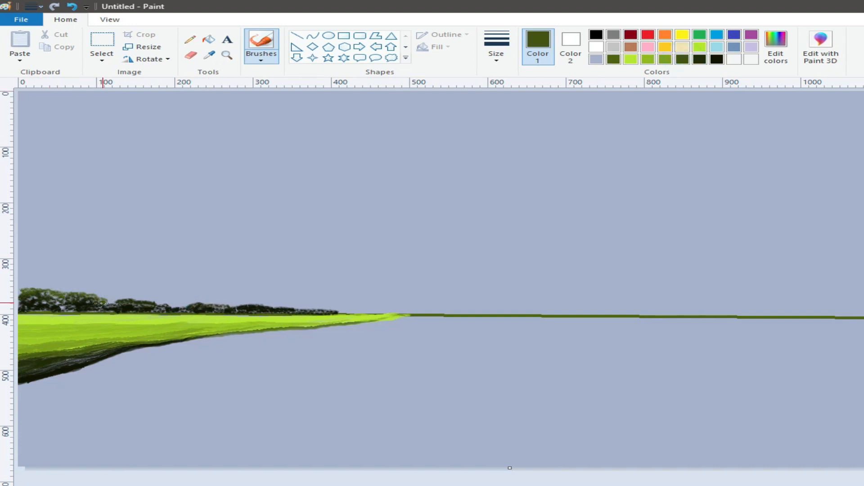
{"action": "left_click_drag", "start_coordinate": [173, 304], "coordinate": [315, 308]}
Step: Highlight the tops of the bushes with the two mid greens
{"action": "left_click", "coordinate": [665, 59]}
{"action": "mouse_move", "coordinate": [27, 289]}
{"action": "left_mouse_down"}
{"action": "mouse_move", "coordinate": [56, 289]}
{"action": "mouse_move", "coordinate": [27, 290]}
{"action": "mouse_move", "coordinate": [144, 294]}
{"action": "left_mouse_up"}
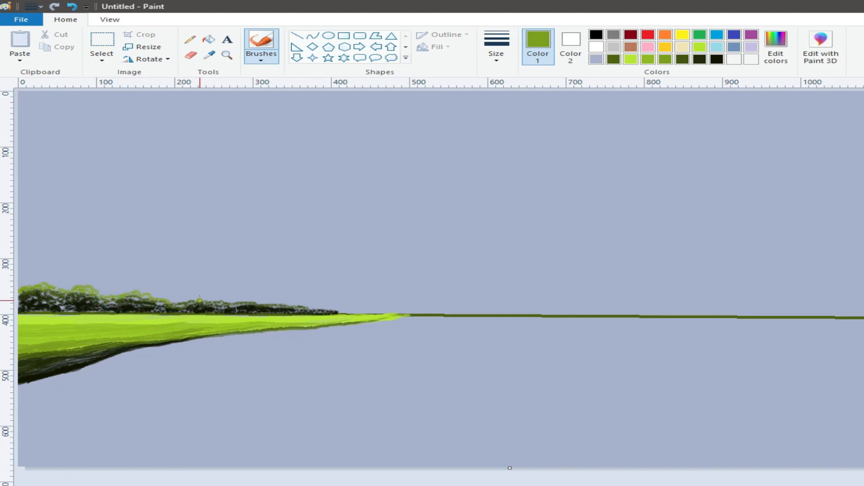
{"action": "left_click", "coordinate": [648, 59]}
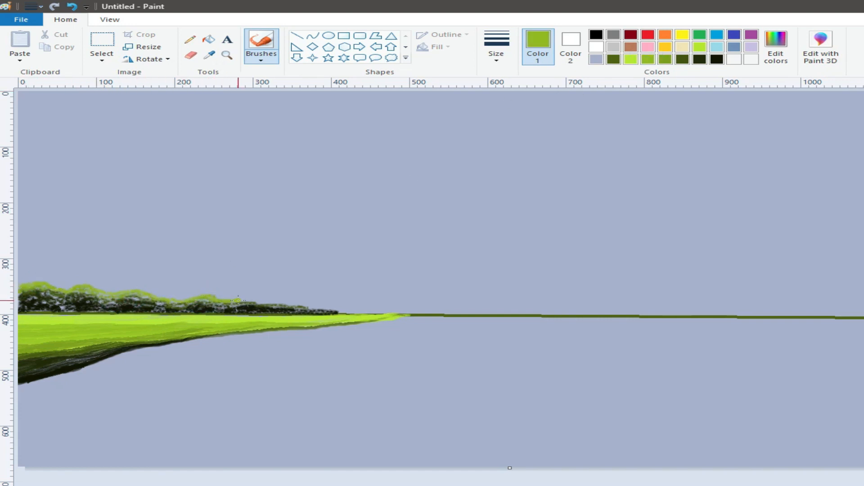
Step: Add rounded lime-green crowns along the whole bush row, topped with a newly mixed lighter lime
{"action": "left_click", "coordinate": [631, 59]}
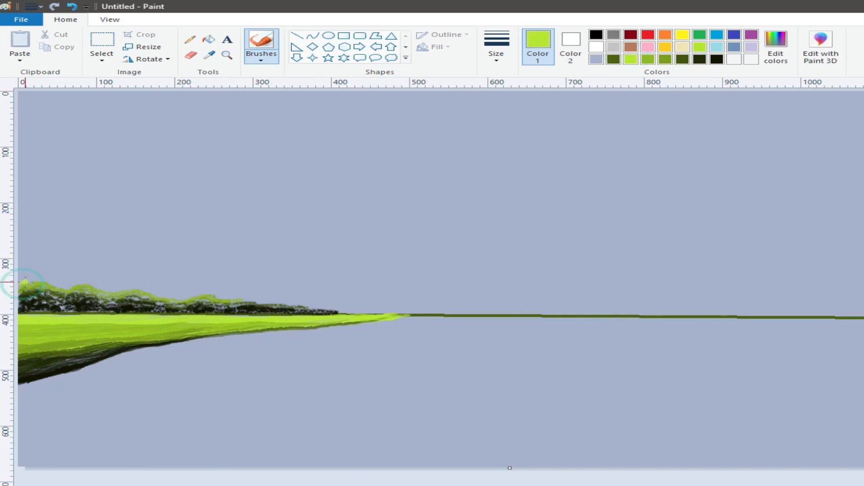
{"action": "mouse_move", "coordinate": [30, 274]}
{"action": "left_mouse_down"}
{"action": "mouse_move", "coordinate": [111, 291]}
{"action": "mouse_move", "coordinate": [65, 289]}
{"action": "left_mouse_up"}
{"action": "left_click_drag", "start_coordinate": [131, 288], "coordinate": [356, 313]}
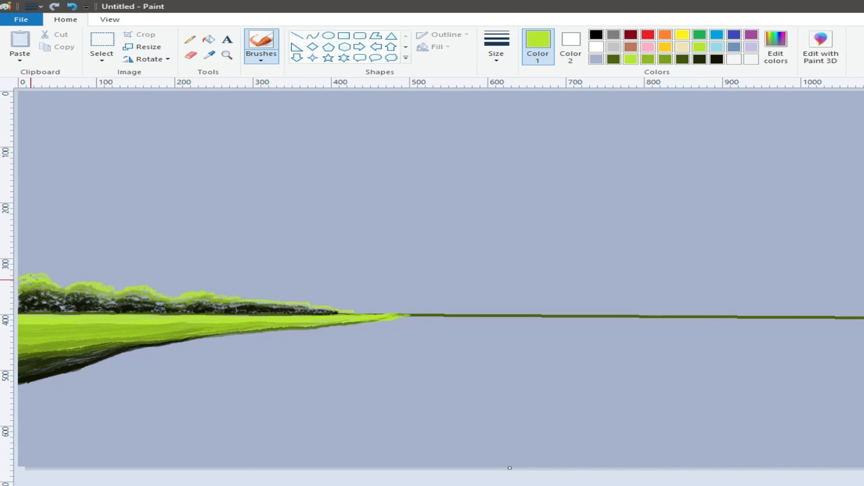
{"action": "left_click", "coordinate": [776, 45]}
{"action": "left_click", "coordinate": [356, 354]}
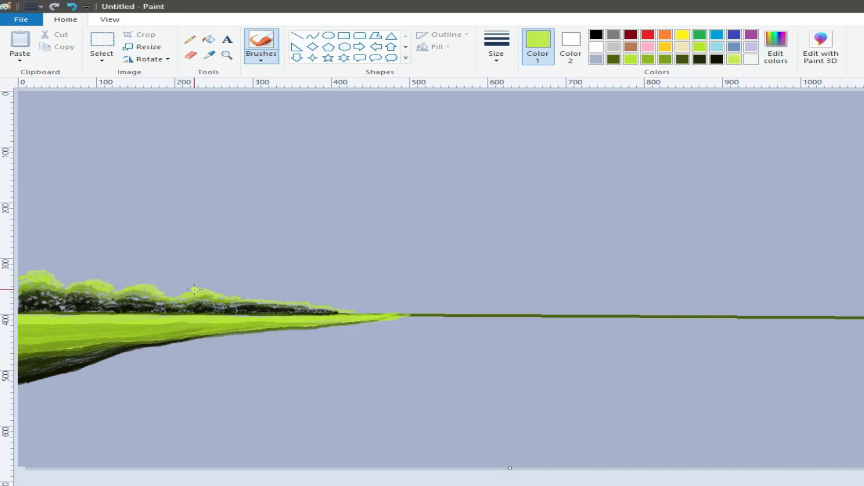
Step: Mix a dark brown and paint three thin, forked tree trunks rising from the bushes near the canvas's left edge
{"action": "left_click", "coordinate": [630, 47]}
{"action": "left_click", "coordinate": [775, 45]}
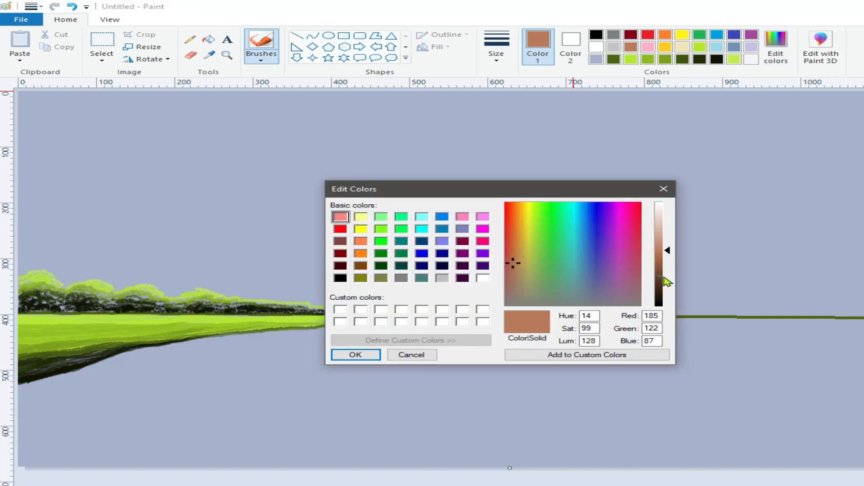
{"action": "left_click_drag", "start_coordinate": [661, 280], "coordinate": [661, 315]}
{"action": "left_click", "coordinate": [355, 354]}
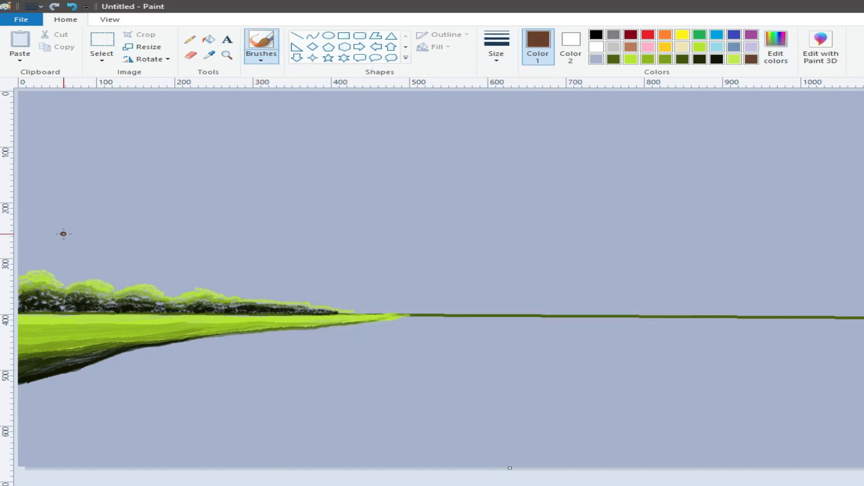
{"action": "left_click_drag", "start_coordinate": [55, 225], "coordinate": [49, 310]}
{"action": "mouse_move", "coordinate": [75, 232]}
{"action": "left_mouse_down"}
{"action": "mouse_move", "coordinate": [62, 310]}
{"action": "mouse_move", "coordinate": [72, 260]}
{"action": "left_mouse_up"}
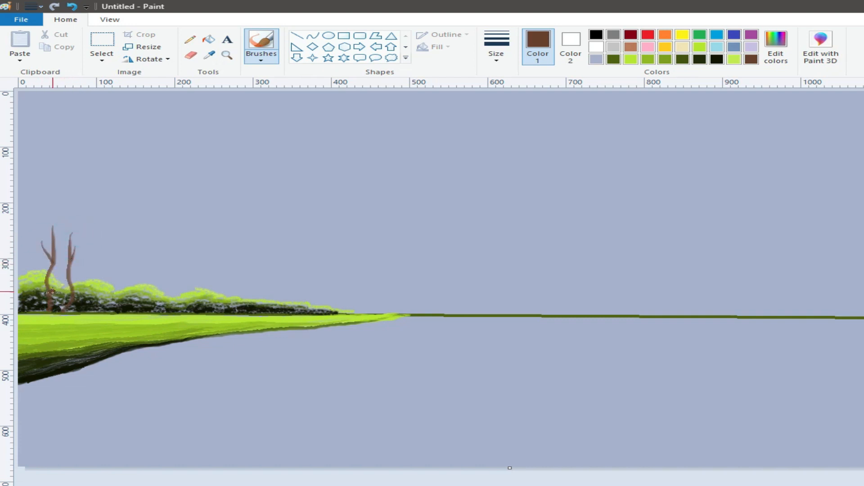
{"action": "left_click_drag", "start_coordinate": [62, 213], "coordinate": [62, 265]}
Step: Paint dark olive foliage over the tops of the three trunks, undoing the stray stroke
{"action": "left_click", "coordinate": [682, 59]}
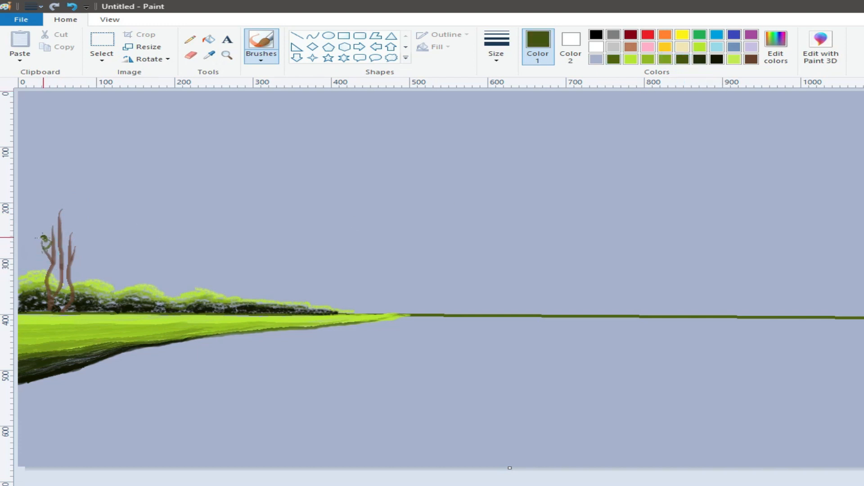
{"action": "mouse_move", "coordinate": [37, 247]}
{"action": "left_mouse_down"}
{"action": "mouse_move", "coordinate": [56, 229]}
{"action": "mouse_move", "coordinate": [53, 215]}
{"action": "mouse_move", "coordinate": [52, 239]}
{"action": "mouse_move", "coordinate": [66, 241]}
{"action": "mouse_move", "coordinate": [40, 249]}
{"action": "mouse_move", "coordinate": [77, 240]}
{"action": "left_mouse_up"}
{"action": "left_click", "coordinate": [72, 8]}
{"action": "mouse_move", "coordinate": [50, 210]}
{"action": "left_mouse_down"}
{"action": "mouse_move", "coordinate": [62, 210]}
{"action": "mouse_move", "coordinate": [52, 228]}
{"action": "left_mouse_up"}
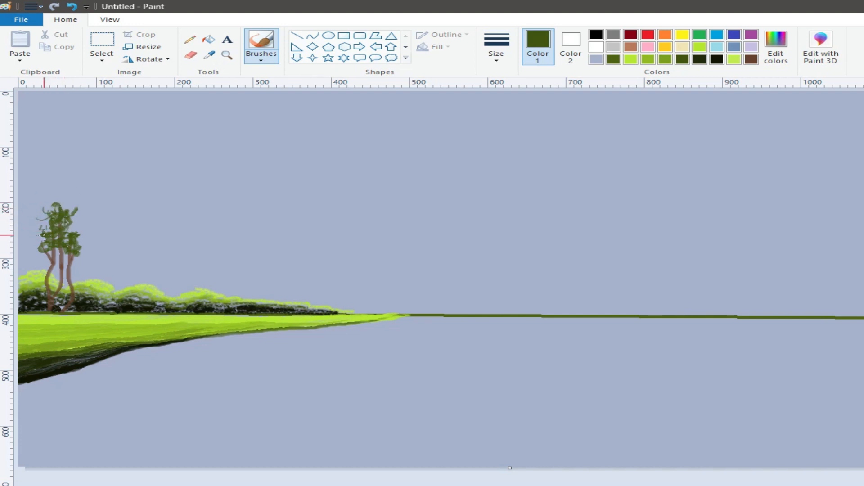
Step: Switch to another brush and widen the tree's dark olive crown on both sides, at the top and along its lower edge
{"action": "left_click", "coordinate": [261, 45]}
{"action": "left_click", "coordinate": [261, 103]}
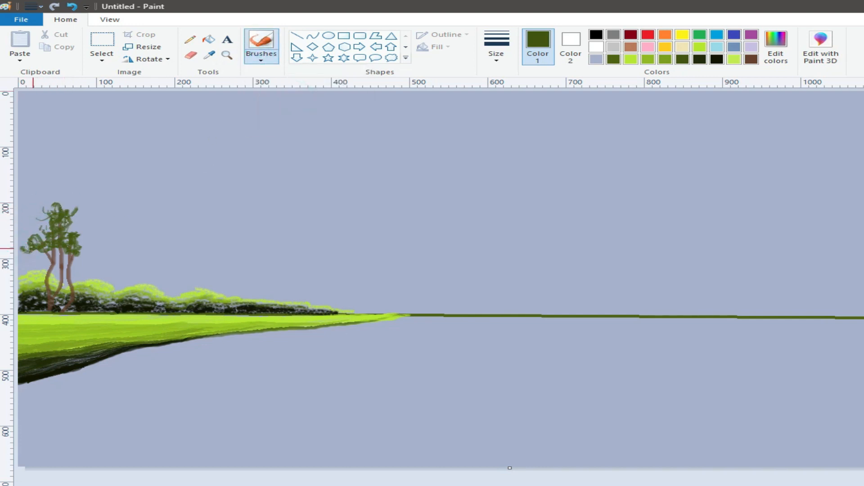
{"action": "mouse_move", "coordinate": [24, 242]}
{"action": "left_mouse_down"}
{"action": "mouse_move", "coordinate": [38, 222]}
{"action": "mouse_move", "coordinate": [47, 253]}
{"action": "mouse_move", "coordinate": [84, 243]}
{"action": "mouse_move", "coordinate": [79, 250]}
{"action": "mouse_move", "coordinate": [64, 208]}
{"action": "left_mouse_up"}
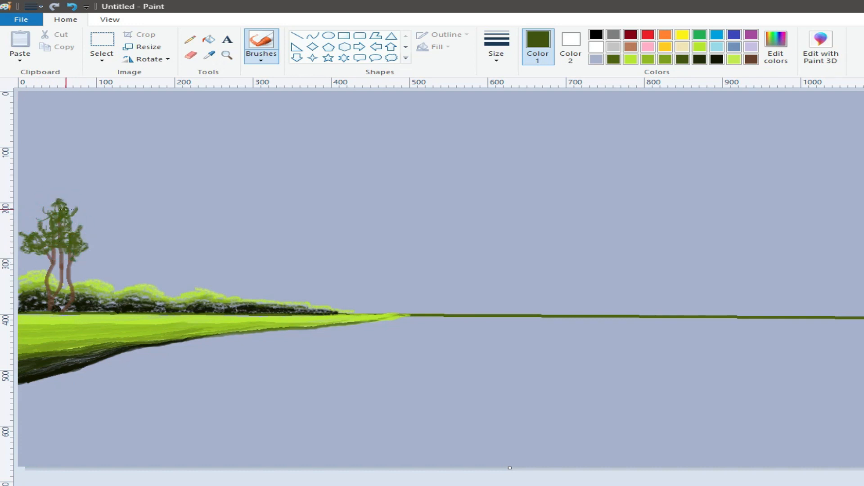
{"action": "left_click", "coordinate": [681, 59]}
{"action": "left_click", "coordinate": [35, 258]}
{"action": "left_click", "coordinate": [77, 257]}
{"action": "left_click", "coordinate": [42, 254]}
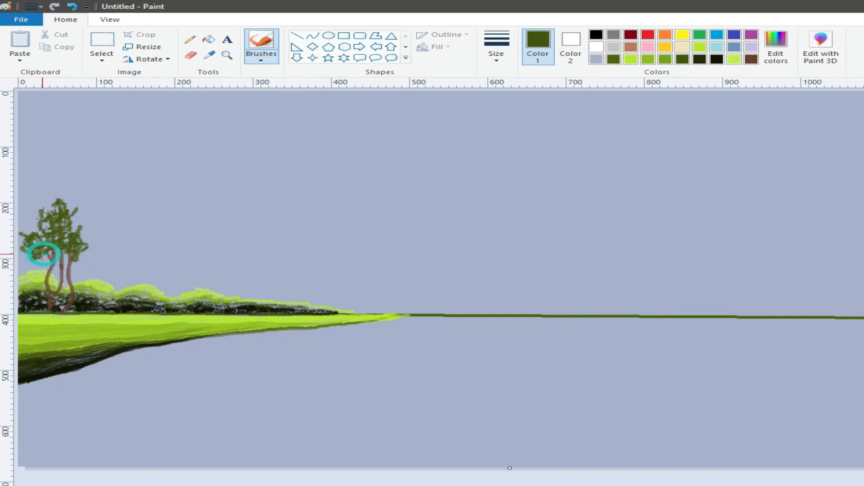
Step: Dab very dark green leaf clusters over the tree's crown and around its lower trunks
{"action": "left_click", "coordinate": [699, 59]}
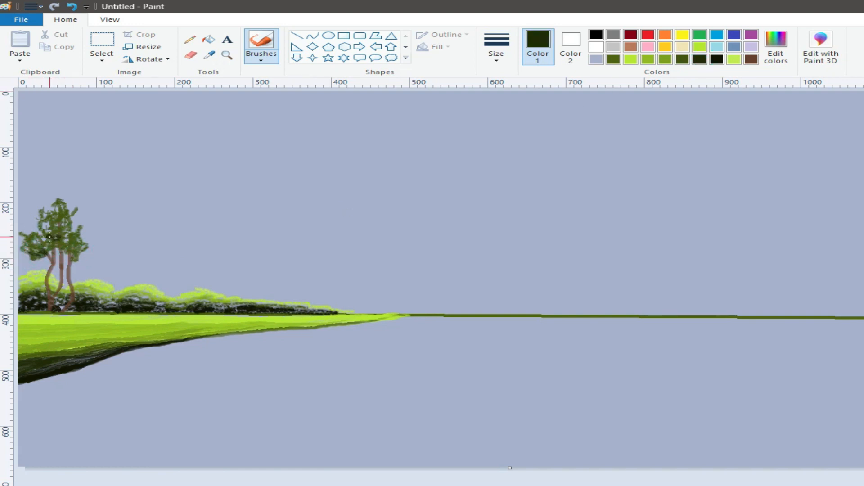
{"action": "left_click", "coordinate": [75, 255]}
{"action": "left_click", "coordinate": [69, 240]}
{"action": "left_click_drag", "start_coordinate": [34, 207], "coordinate": [40, 212]}
{"action": "left_click", "coordinate": [39, 224]}
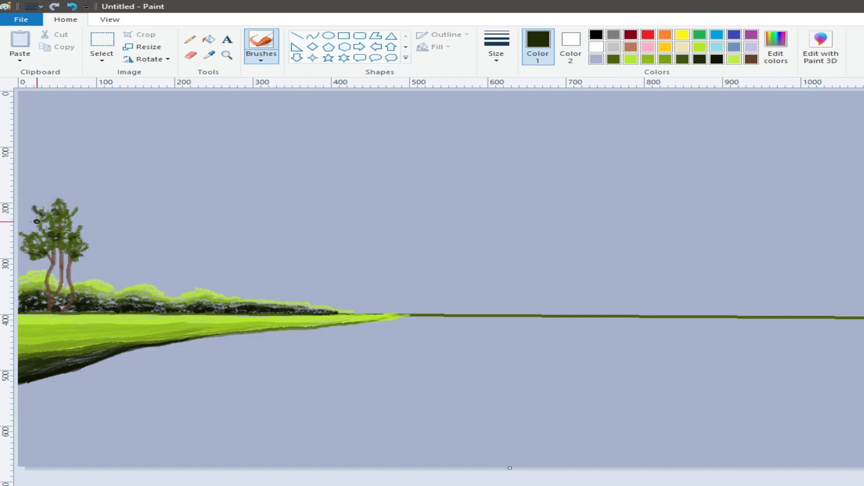
{"action": "left_click", "coordinate": [50, 204]}
{"action": "left_click", "coordinate": [33, 219]}
{"action": "left_click", "coordinate": [78, 220]}
{"action": "left_click", "coordinate": [71, 219]}
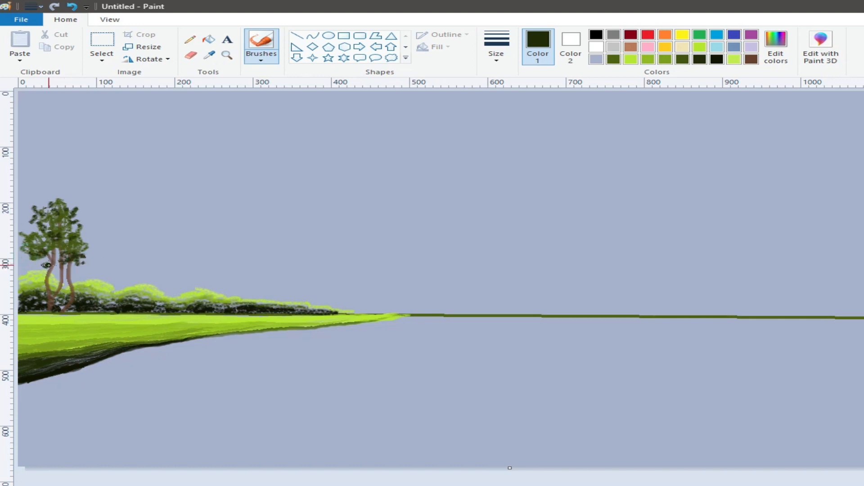
{"action": "mouse_move", "coordinate": [50, 270]}
{"action": "left_mouse_down"}
{"action": "mouse_move", "coordinate": [39, 273]}
{"action": "mouse_move", "coordinate": [80, 287]}
{"action": "mouse_move", "coordinate": [81, 271]}
{"action": "mouse_move", "coordinate": [84, 289]}
{"action": "mouse_move", "coordinate": [73, 270]}
{"action": "mouse_move", "coordinate": [96, 276]}
{"action": "mouse_move", "coordinate": [72, 277]}
{"action": "mouse_move", "coordinate": [83, 278]}
{"action": "mouse_move", "coordinate": [87, 242]}
{"action": "mouse_move", "coordinate": [32, 270]}
{"action": "mouse_move", "coordinate": [45, 276]}
{"action": "mouse_move", "coordinate": [55, 261]}
{"action": "mouse_move", "coordinate": [43, 242]}
{"action": "mouse_move", "coordinate": [84, 241]}
{"action": "left_mouse_up"}
{"action": "left_click", "coordinate": [72, 282]}
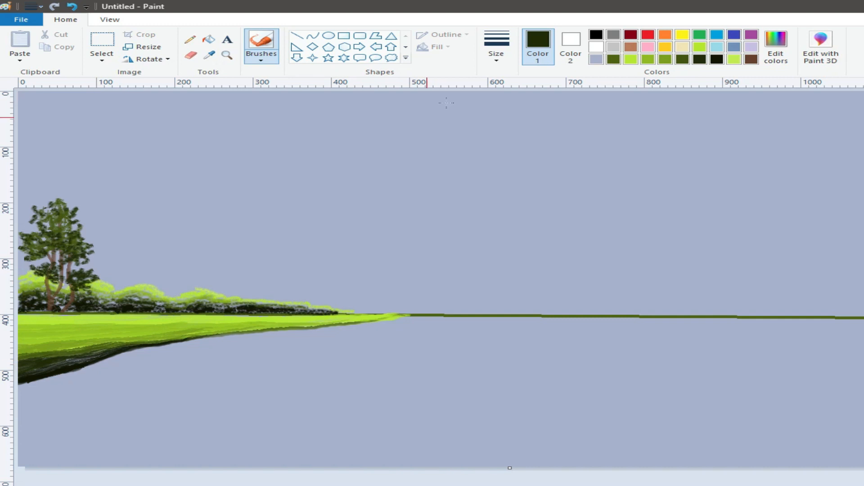
Step: Select the left half of the canvas with the bank, bushes and tree and copy it
{"action": "left_click", "coordinate": [101, 57]}
{"action": "left_click", "coordinate": [112, 84]}
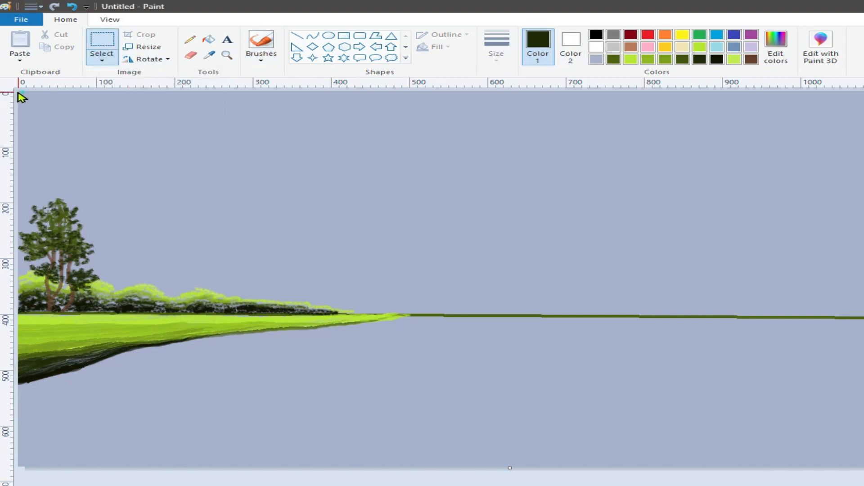
{"action": "left_click", "coordinate": [104, 59]}
{"action": "left_click", "coordinate": [116, 85]}
{"action": "left_click_drag", "start_coordinate": [19, 95], "coordinate": [445, 466]}
{"action": "right_click", "coordinate": [228, 253]}
{"action": "left_click", "coordinate": [266, 272]}
Step: Paste the copied half, flip it horizontally and place it over the right half as a mirrored bank
{"action": "left_click", "coordinate": [19, 58]}
{"action": "left_click", "coordinate": [36, 75]}
{"action": "left_click", "coordinate": [149, 59]}
{"action": "left_click", "coordinate": [164, 121]}
{"action": "left_click_drag", "start_coordinate": [191, 252], "coordinate": [794, 314]}
{"action": "left_click", "coordinate": [863, 297]}
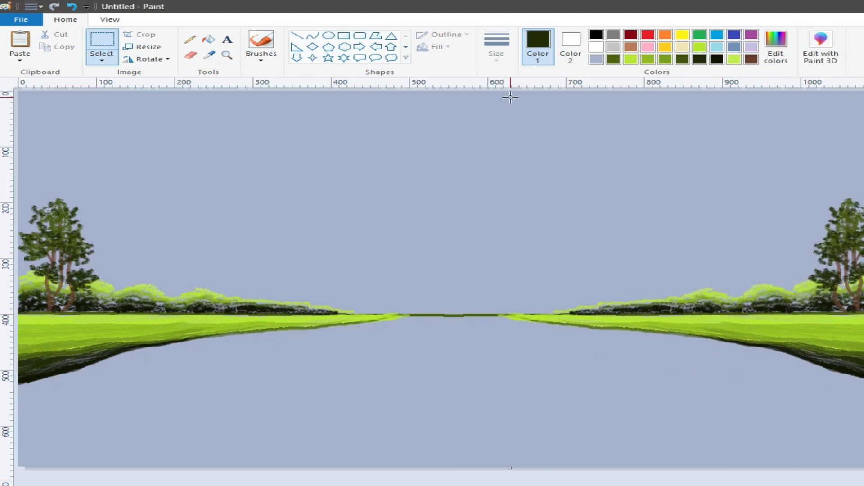
Step: Sample the blue-grey background colour and mix a darker blue-grey from it
{"action": "left_click", "coordinate": [209, 54]}
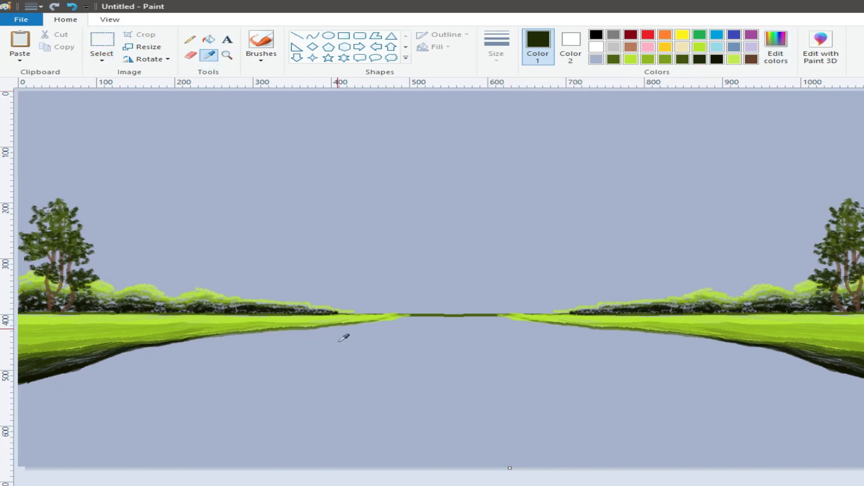
{"action": "left_click", "coordinate": [276, 173]}
{"action": "left_click", "coordinate": [776, 60]}
{"action": "left_click", "coordinate": [664, 252]}
{"action": "left_click", "coordinate": [355, 355]}
Step: Scribble thin, horizontal dark blue-grey ripple lines with the Pencil across the water between the two banks
{"action": "left_click", "coordinate": [190, 39]}
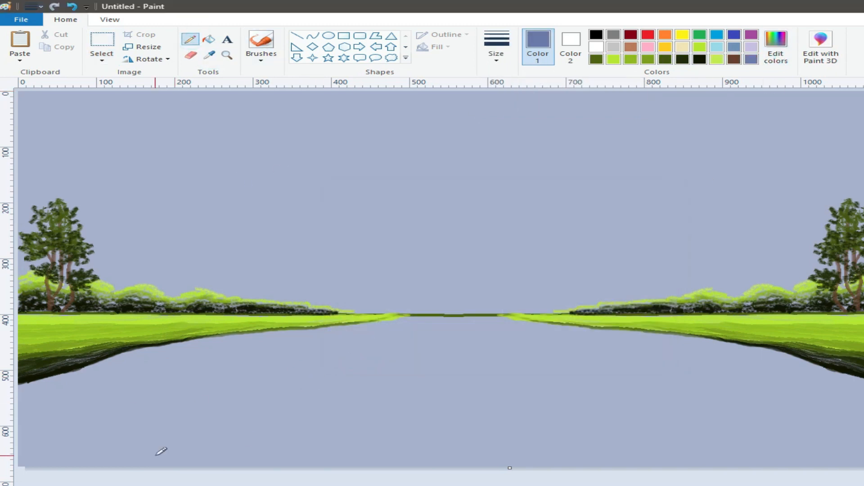
{"action": "mouse_move", "coordinate": [118, 358]}
{"action": "left_mouse_down"}
{"action": "mouse_move", "coordinate": [302, 347]}
{"action": "mouse_move", "coordinate": [366, 357]}
{"action": "mouse_move", "coordinate": [338, 339]}
{"action": "mouse_move", "coordinate": [489, 342]}
{"action": "mouse_move", "coordinate": [410, 328]}
{"action": "mouse_move", "coordinate": [498, 340]}
{"action": "mouse_move", "coordinate": [520, 330]}
{"action": "mouse_move", "coordinate": [520, 345]}
{"action": "mouse_move", "coordinate": [531, 332]}
{"action": "mouse_move", "coordinate": [347, 333]}
{"action": "mouse_move", "coordinate": [444, 320]}
{"action": "mouse_move", "coordinate": [499, 322]}
{"action": "mouse_move", "coordinate": [576, 359]}
{"action": "mouse_move", "coordinate": [631, 346]}
{"action": "mouse_move", "coordinate": [503, 335]}
{"action": "mouse_move", "coordinate": [255, 353]}
{"action": "mouse_move", "coordinate": [170, 377]}
{"action": "mouse_move", "coordinate": [200, 388]}
{"action": "mouse_move", "coordinate": [215, 385]}
{"action": "mouse_move", "coordinate": [31, 398]}
{"action": "mouse_move", "coordinate": [39, 407]}
{"action": "mouse_move", "coordinate": [313, 337]}
{"action": "mouse_move", "coordinate": [189, 346]}
{"action": "mouse_move", "coordinate": [349, 346]}
{"action": "mouse_move", "coordinate": [396, 329]}
{"action": "left_mouse_up"}
{"action": "left_click_drag", "start_coordinate": [344, 356], "coordinate": [36, 409]}
{"action": "mouse_move", "coordinate": [110, 436]}
{"action": "left_mouse_down"}
{"action": "mouse_move", "coordinate": [26, 453]}
{"action": "mouse_move", "coordinate": [243, 408]}
{"action": "mouse_move", "coordinate": [59, 421]}
{"action": "mouse_move", "coordinate": [252, 399]}
{"action": "mouse_move", "coordinate": [151, 437]}
{"action": "mouse_move", "coordinate": [185, 424]}
{"action": "mouse_move", "coordinate": [253, 455]}
{"action": "mouse_move", "coordinate": [54, 427]}
{"action": "mouse_move", "coordinate": [266, 368]}
{"action": "left_mouse_up"}
{"action": "mouse_move", "coordinate": [768, 365]}
{"action": "left_mouse_down"}
{"action": "mouse_move", "coordinate": [639, 340]}
{"action": "mouse_move", "coordinate": [534, 338]}
{"action": "mouse_move", "coordinate": [585, 326]}
{"action": "mouse_move", "coordinate": [793, 353]}
{"action": "mouse_move", "coordinate": [824, 371]}
{"action": "mouse_move", "coordinate": [527, 356]}
{"action": "mouse_move", "coordinate": [811, 383]}
{"action": "mouse_move", "coordinate": [562, 367]}
{"action": "mouse_move", "coordinate": [839, 380]}
{"action": "mouse_move", "coordinate": [666, 394]}
{"action": "mouse_move", "coordinate": [768, 425]}
{"action": "mouse_move", "coordinate": [630, 387]}
{"action": "left_mouse_up"}
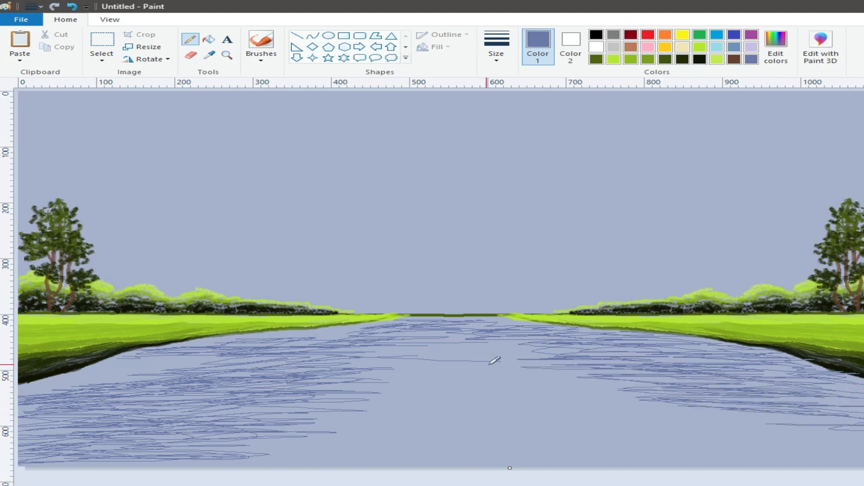
{"action": "mouse_move", "coordinate": [364, 321]}
{"action": "left_mouse_down"}
{"action": "mouse_move", "coordinate": [474, 338]}
{"action": "mouse_move", "coordinate": [408, 361]}
{"action": "mouse_move", "coordinate": [523, 344]}
{"action": "mouse_move", "coordinate": [227, 364]}
{"action": "mouse_move", "coordinate": [143, 359]}
{"action": "mouse_move", "coordinate": [147, 368]}
{"action": "mouse_move", "coordinate": [33, 380]}
{"action": "mouse_move", "coordinate": [44, 391]}
{"action": "mouse_move", "coordinate": [107, 376]}
{"action": "mouse_move", "coordinate": [216, 348]}
{"action": "mouse_move", "coordinate": [215, 334]}
{"action": "mouse_move", "coordinate": [324, 332]}
{"action": "mouse_move", "coordinate": [65, 379]}
{"action": "left_mouse_up"}
Step: Set up a brush in lime green with a new size and paint a short horizontal reflection below the left bank
{"action": "left_click", "coordinate": [614, 60]}
{"action": "left_click", "coordinate": [496, 45]}
{"action": "left_click", "coordinate": [511, 108]}
{"action": "left_click", "coordinate": [261, 45]}
{"action": "left_click", "coordinate": [261, 41]}
{"action": "left_click_drag", "start_coordinate": [311, 337], "coordinate": [239, 339]}
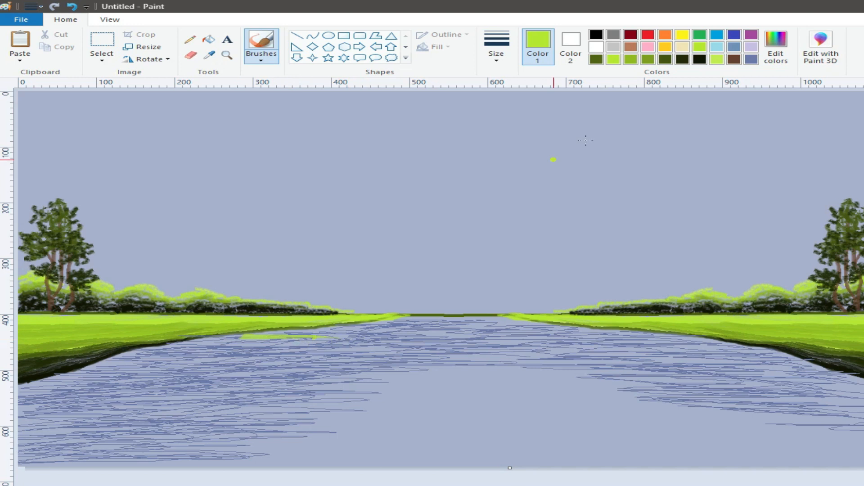
Step: Paint mid-green and olive horizontal reflection streaks on the water along the left bank's edge
{"action": "left_click", "coordinate": [648, 59]}
{"action": "mouse_move", "coordinate": [290, 346]}
{"action": "left_mouse_down"}
{"action": "mouse_move", "coordinate": [241, 340]}
{"action": "mouse_move", "coordinate": [315, 348]}
{"action": "mouse_move", "coordinate": [219, 345]}
{"action": "mouse_move", "coordinate": [289, 351]}
{"action": "mouse_move", "coordinate": [111, 366]}
{"action": "mouse_move", "coordinate": [219, 365]}
{"action": "mouse_move", "coordinate": [42, 393]}
{"action": "mouse_move", "coordinate": [71, 394]}
{"action": "left_mouse_up"}
{"action": "left_click", "coordinate": [665, 59]}
{"action": "left_click", "coordinate": [649, 59]}
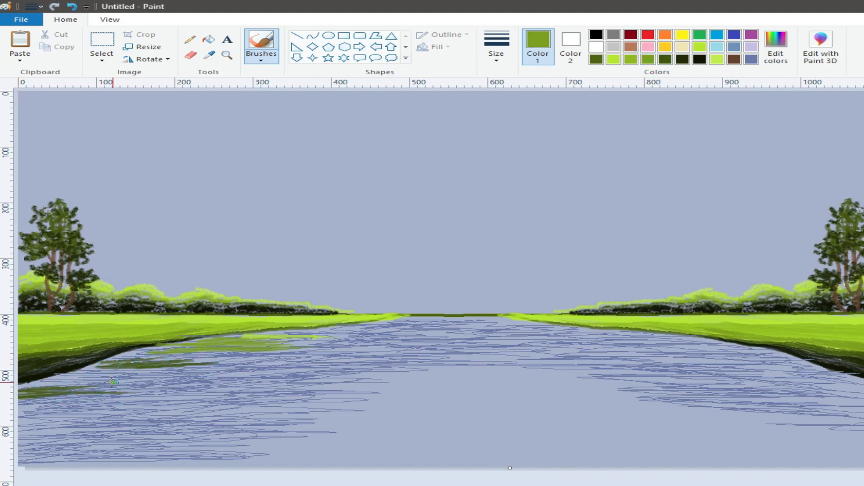
{"action": "left_click_drag", "start_coordinate": [184, 372], "coordinate": [35, 406]}
{"action": "left_click_drag", "start_coordinate": [343, 337], "coordinate": [250, 337]}
{"action": "left_click_drag", "start_coordinate": [150, 363], "coordinate": [117, 363]}
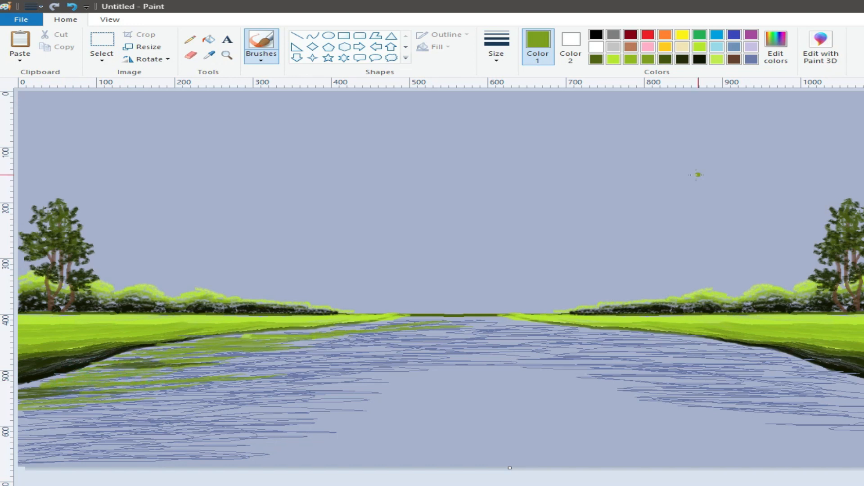
Step: Paint near-black green reflection streaks on the water close under the left bank's dark edge
{"action": "left_click", "coordinate": [700, 59]}
{"action": "mouse_move", "coordinate": [122, 398]}
{"action": "left_mouse_down"}
{"action": "mouse_move", "coordinate": [112, 381]}
{"action": "mouse_move", "coordinate": [21, 391]}
{"action": "left_mouse_up"}
{"action": "left_click_drag", "start_coordinate": [171, 383], "coordinate": [37, 387]}
{"action": "left_click_drag", "start_coordinate": [210, 380], "coordinate": [59, 391]}
{"action": "left_click_drag", "start_coordinate": [213, 363], "coordinate": [86, 370]}
{"action": "mouse_move", "coordinate": [211, 362]}
{"action": "left_mouse_down"}
{"action": "mouse_move", "coordinate": [113, 365]}
{"action": "mouse_move", "coordinate": [157, 379]}
{"action": "mouse_move", "coordinate": [43, 396]}
{"action": "mouse_move", "coordinate": [147, 377]}
{"action": "mouse_move", "coordinate": [47, 386]}
{"action": "left_mouse_up"}
Step: Blend dark olive streaks into the reflections along the left bank, reaching toward the middle of the water
{"action": "left_click", "coordinate": [664, 59]}
{"action": "left_click_drag", "start_coordinate": [164, 380], "coordinate": [43, 396]}
{"action": "left_click_drag", "start_coordinate": [197, 362], "coordinate": [51, 378]}
{"action": "left_click_drag", "start_coordinate": [223, 364], "coordinate": [196, 366]}
{"action": "left_click_drag", "start_coordinate": [270, 363], "coordinate": [164, 366]}
{"action": "left_click_drag", "start_coordinate": [266, 360], "coordinate": [198, 362]}
{"action": "left_click_drag", "start_coordinate": [293, 359], "coordinate": [207, 360]}
{"action": "left_click_drag", "start_coordinate": [343, 344], "coordinate": [100, 358]}
{"action": "left_click_drag", "start_coordinate": [189, 354], "coordinate": [103, 362]}
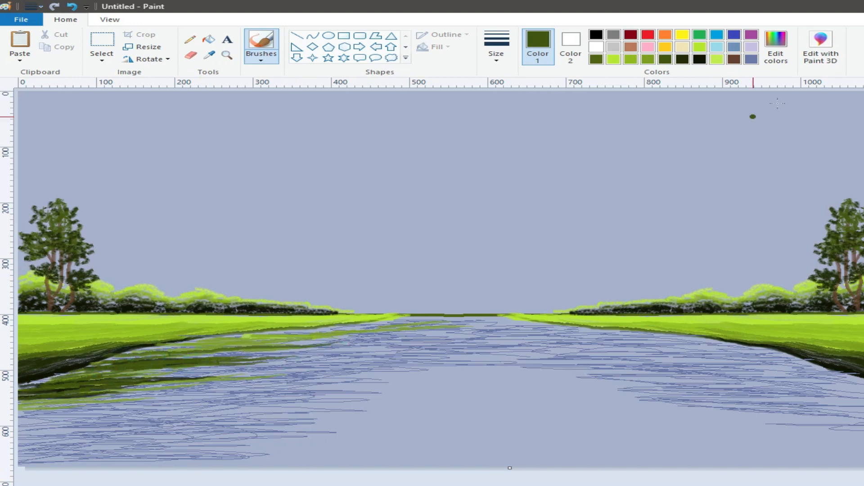
Step: Draw thin blue-grey Pencil ripples over the green reflections and the water near the horizon
{"action": "left_click", "coordinate": [751, 59]}
{"action": "left_click", "coordinate": [190, 39]}
{"action": "mouse_move", "coordinate": [212, 374]}
{"action": "left_mouse_down"}
{"action": "mouse_move", "coordinate": [155, 371]}
{"action": "mouse_move", "coordinate": [146, 359]}
{"action": "mouse_move", "coordinate": [301, 348]}
{"action": "mouse_move", "coordinate": [107, 396]}
{"action": "mouse_move", "coordinate": [187, 378]}
{"action": "mouse_move", "coordinate": [207, 365]}
{"action": "mouse_move", "coordinate": [155, 372]}
{"action": "mouse_move", "coordinate": [214, 341]}
{"action": "mouse_move", "coordinate": [331, 332]}
{"action": "left_mouse_up"}
{"action": "mouse_move", "coordinate": [447, 327]}
{"action": "left_mouse_down"}
{"action": "mouse_move", "coordinate": [444, 309]}
{"action": "mouse_move", "coordinate": [528, 319]}
{"action": "left_mouse_up"}
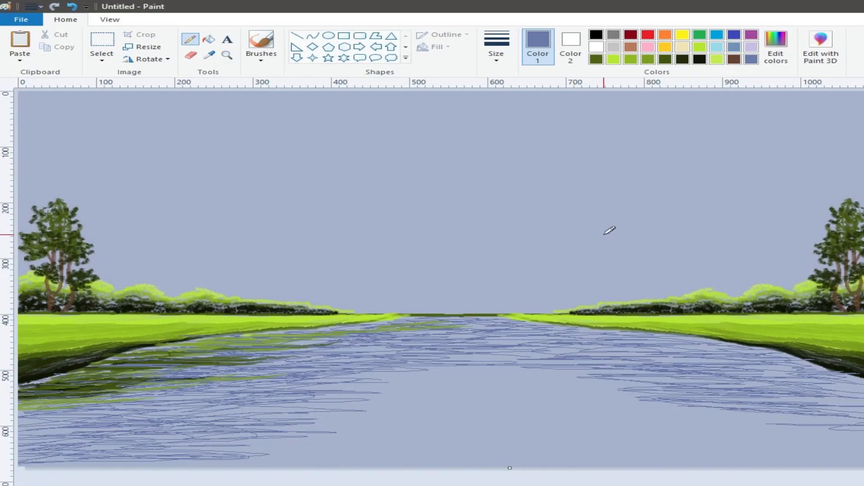
Step: Mix a light orange with RGB 255, 157, 91 and draw a thick slanted roof edge near the canvas centre
{"action": "left_click", "coordinate": [665, 41]}
{"action": "left_click", "coordinate": [775, 45]}
{"action": "left_click", "coordinate": [662, 242]}
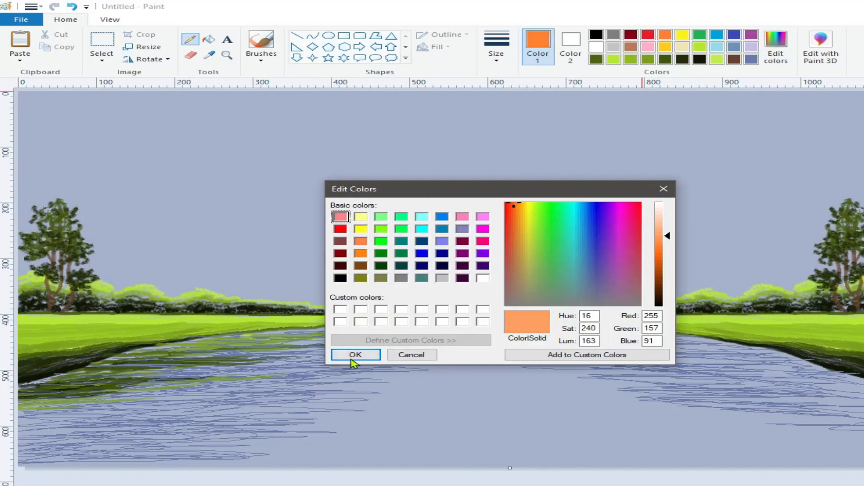
{"action": "left_click", "coordinate": [350, 355]}
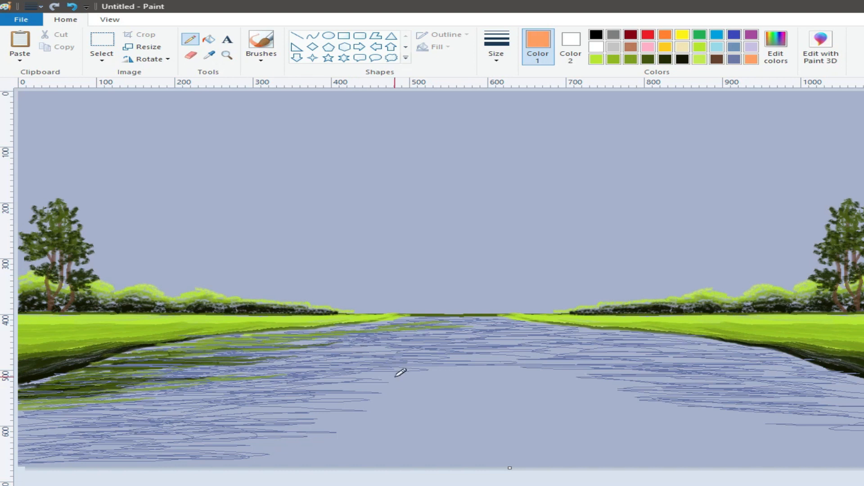
{"action": "left_click", "coordinate": [297, 35]}
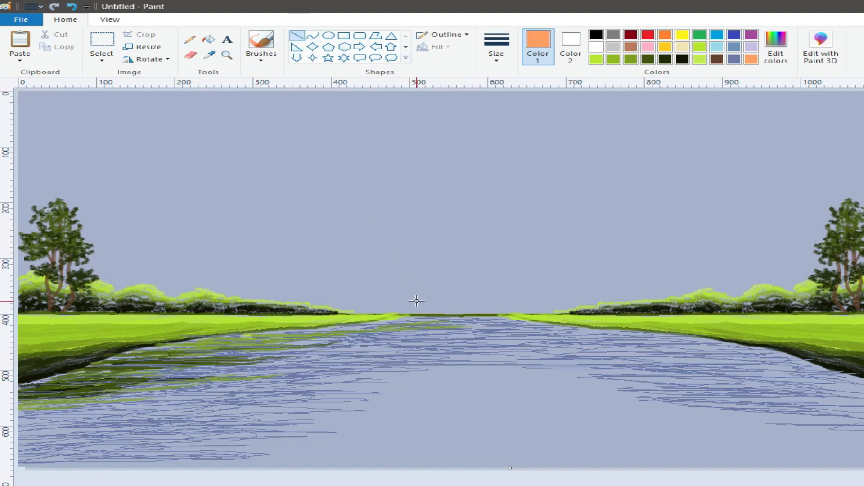
{"action": "left_click_drag", "start_coordinate": [412, 300], "coordinate": [361, 335]}
{"action": "left_click_drag", "start_coordinate": [416, 301], "coordinate": [362, 338]}
Step: Draw the roof's sloping side as a polygon with light orange for both outline and fill
{"action": "left_click", "coordinate": [376, 36]}
{"action": "left_click", "coordinate": [571, 45]}
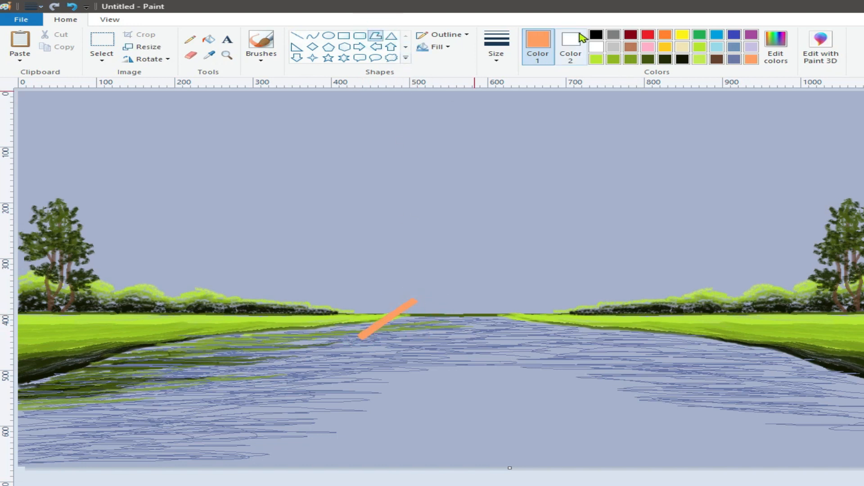
{"action": "left_click", "coordinate": [752, 59]}
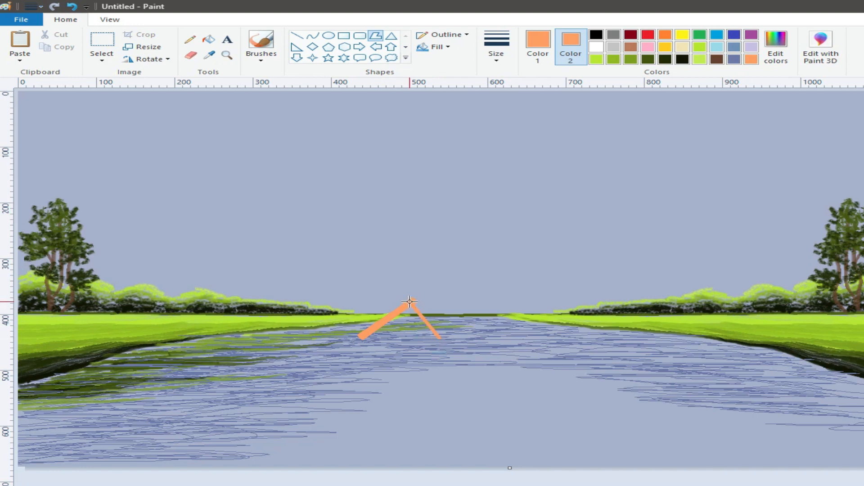
{"action": "left_click", "coordinate": [481, 302]}
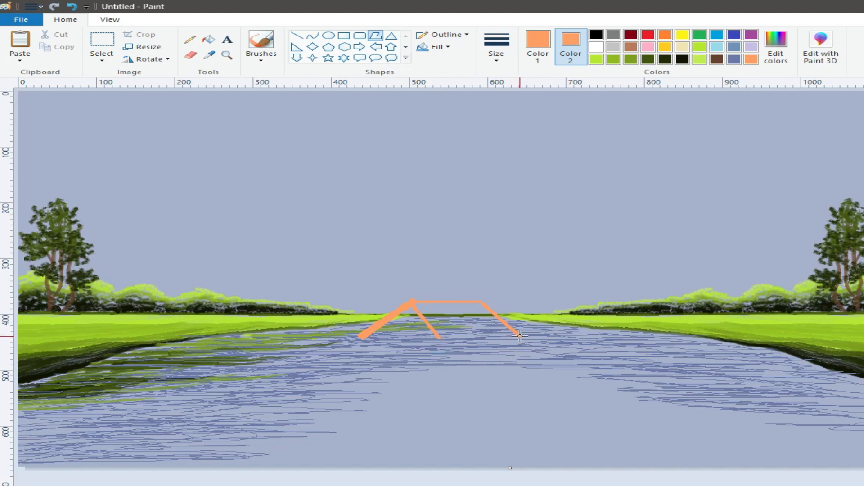
{"action": "double_click", "coordinate": [439, 337]}
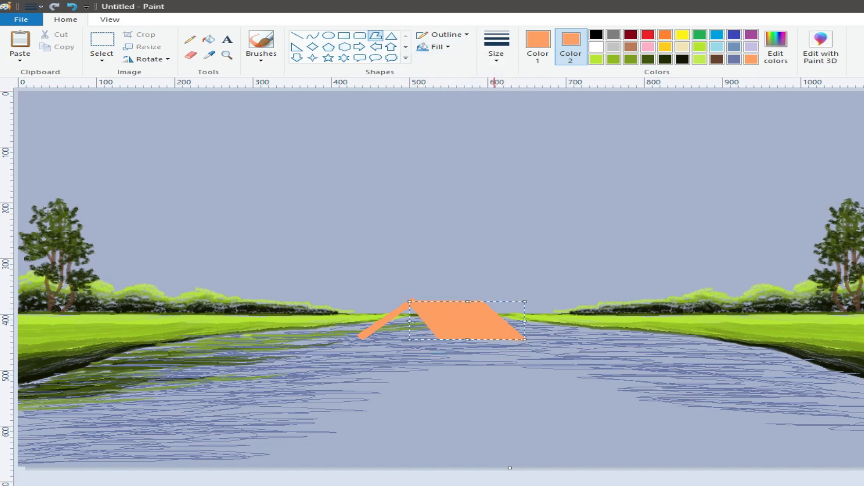
Step: Draw vertical light orange corner posts down from the roof's lower corners
{"action": "left_click", "coordinate": [297, 36]}
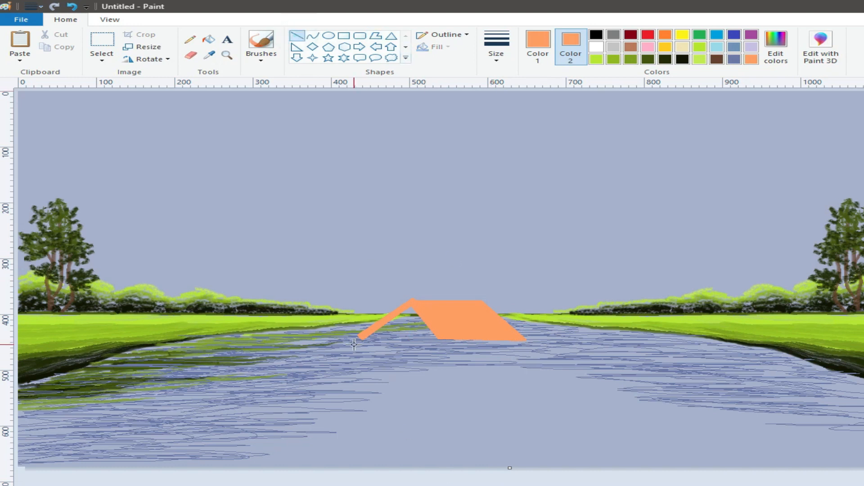
{"action": "left_click_drag", "start_coordinate": [439, 338], "coordinate": [437, 378]}
{"action": "left_click_drag", "start_coordinate": [518, 341], "coordinate": [522, 370]}
Step: Mix a bright yellow with RGB 255, 255, 66 as the secondary colour
{"action": "left_click", "coordinate": [776, 45]}
{"action": "left_click", "coordinate": [360, 242]}
{"action": "left_click", "coordinate": [361, 229]}
{"action": "left_click", "coordinate": [359, 215]}
{"action": "left_click", "coordinate": [362, 229]}
{"action": "left_click", "coordinate": [381, 230]}
{"action": "left_click", "coordinate": [360, 216]}
{"action": "left_click", "coordinate": [356, 355]}
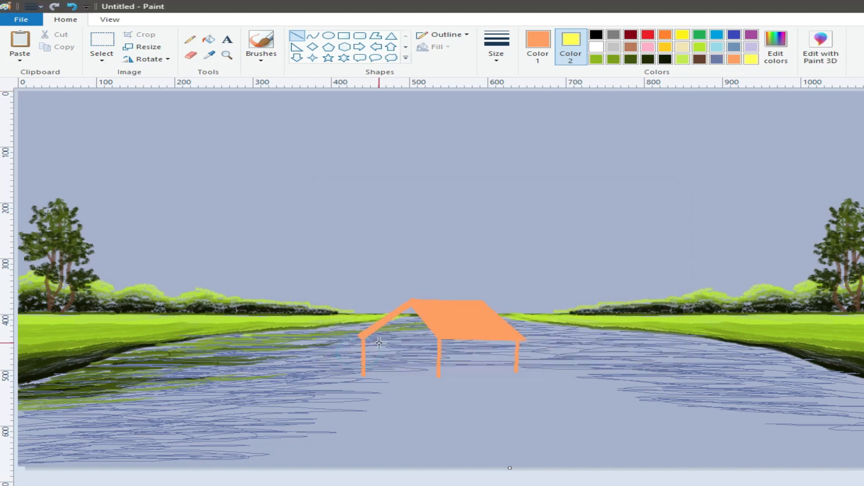
Step: Set the polygon outline to a thin yellow line and undo the first edge drawn on the roof
{"action": "left_click", "coordinate": [376, 36]}
{"action": "left_click", "coordinate": [497, 52]}
{"action": "left_click", "coordinate": [501, 78]}
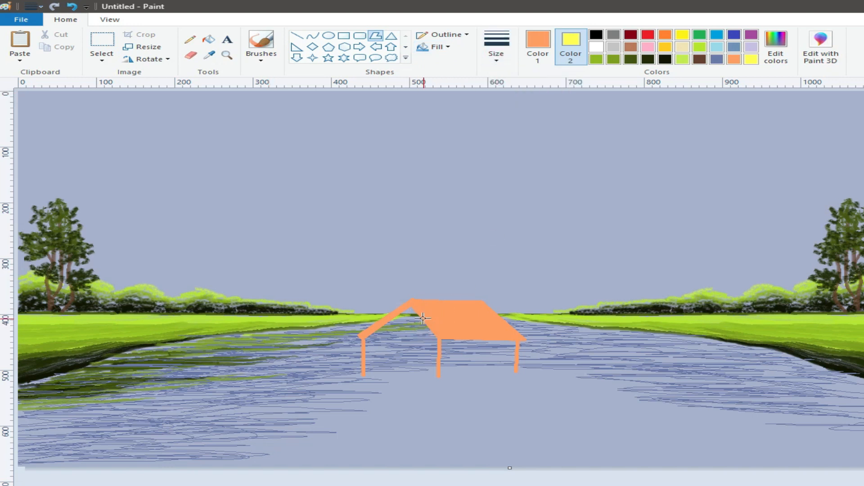
{"action": "left_click", "coordinate": [540, 43]}
{"action": "left_click", "coordinate": [750, 59]}
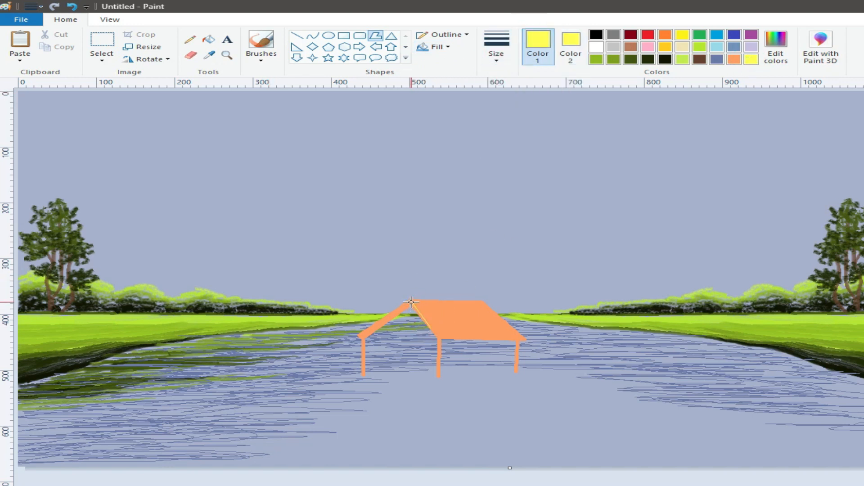
{"action": "left_click", "coordinate": [2, 378]}
{"action": "left_click", "coordinate": [71, 7]}
Step: Draw a yellow-filled thatch polygon over the roof's sloping side with a jagged zigzag lower edge
{"action": "left_click", "coordinate": [431, 332]}
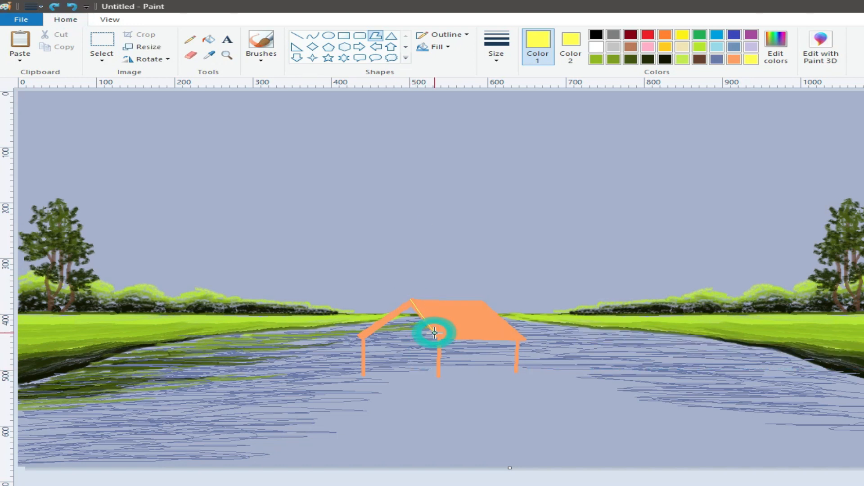
{"action": "left_click", "coordinate": [448, 337]}
{"action": "left_click", "coordinate": [442, 316]}
{"action": "left_click", "coordinate": [465, 338]}
{"action": "left_click", "coordinate": [451, 315]}
{"action": "left_click", "coordinate": [478, 341]}
{"action": "left_click", "coordinate": [456, 316]}
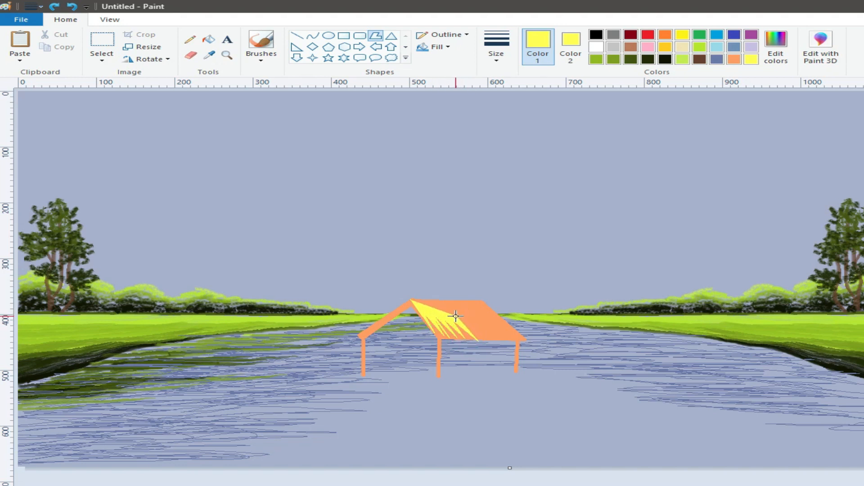
{"action": "left_click", "coordinate": [489, 342]}
{"action": "left_click", "coordinate": [468, 315]}
{"action": "left_click", "coordinate": [503, 340]}
{"action": "left_click", "coordinate": [479, 317]}
{"action": "left_click", "coordinate": [509, 338]}
{"action": "left_click", "coordinate": [483, 318]}
{"action": "left_click", "coordinate": [516, 336]}
{"action": "left_click", "coordinate": [490, 319]}
{"action": "left_click", "coordinate": [519, 337]}
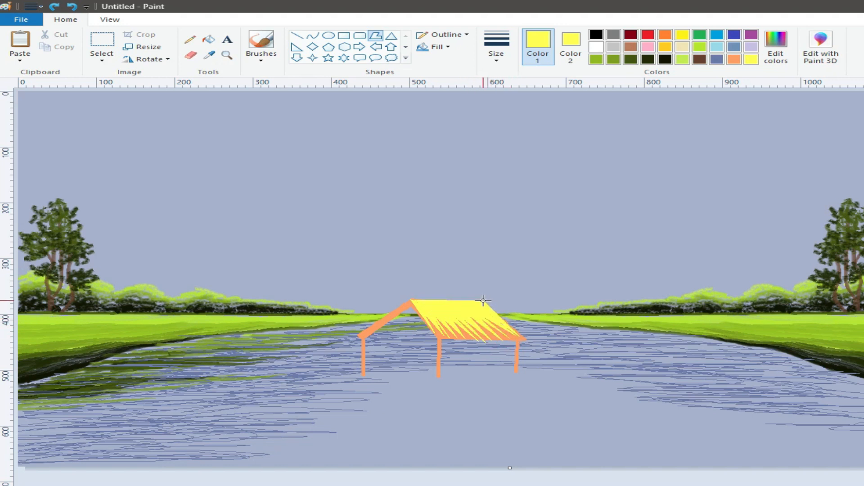
Step: Mix an orange with RGB 255, 131, 6 as the primary colour for the Polygon tool
{"action": "left_click", "coordinate": [376, 35]}
{"action": "left_click", "coordinate": [775, 45]}
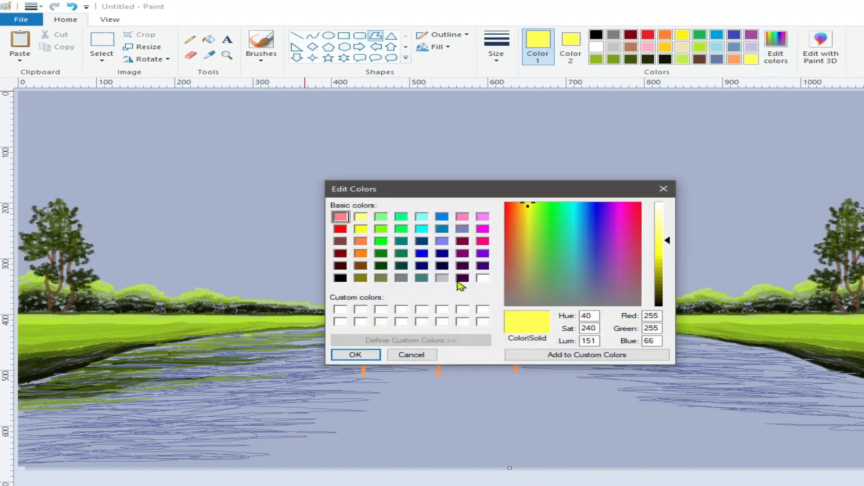
{"action": "left_click", "coordinate": [360, 254]}
{"action": "left_click_drag", "start_coordinate": [667, 253], "coordinate": [666, 252]}
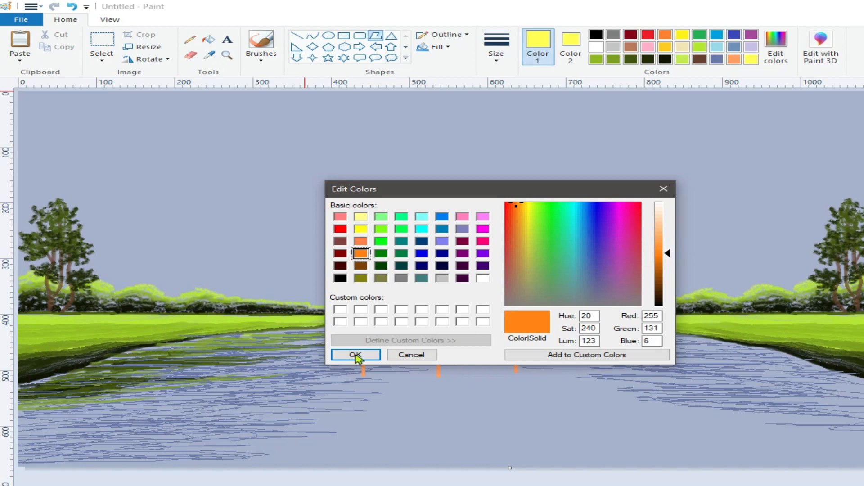
{"action": "left_click", "coordinate": [355, 355]}
Step: Draw the house's gabled front wall as a polygon between the posts and fill it with orange
{"action": "left_click_drag", "start_coordinate": [438, 376], "coordinate": [361, 375]}
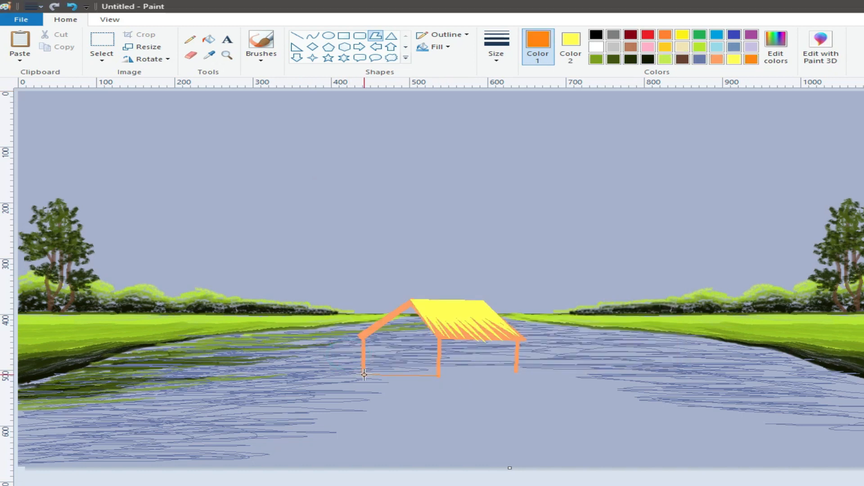
{"action": "left_click", "coordinate": [362, 338]}
{"action": "left_click", "coordinate": [411, 302]}
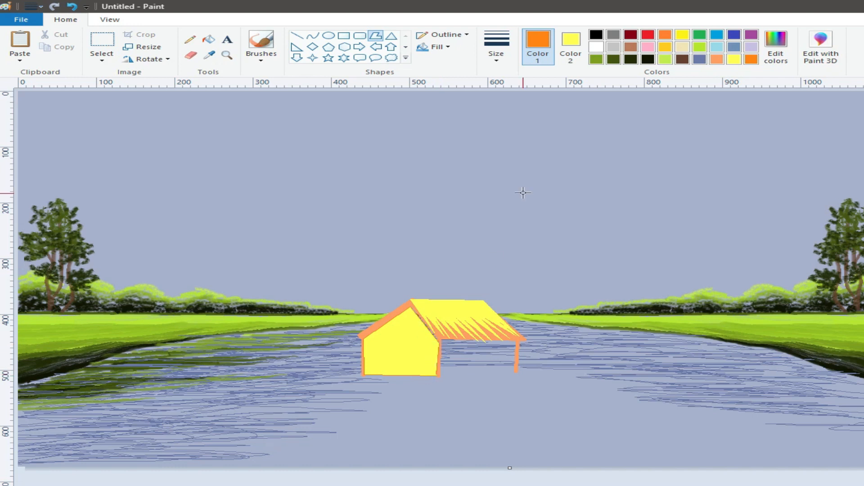
{"action": "left_click", "coordinate": [208, 40]}
{"action": "left_click", "coordinate": [400, 351]}
Step: Draw the house's side wall as a polygon beneath the thatch and fill it with a darker orange
{"action": "left_click", "coordinate": [376, 35]}
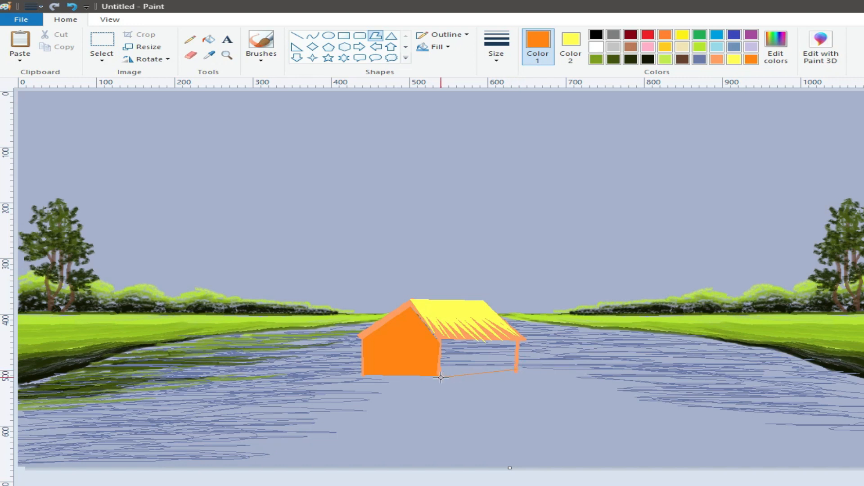
{"action": "left_click_drag", "start_coordinate": [440, 377], "coordinate": [514, 342]}
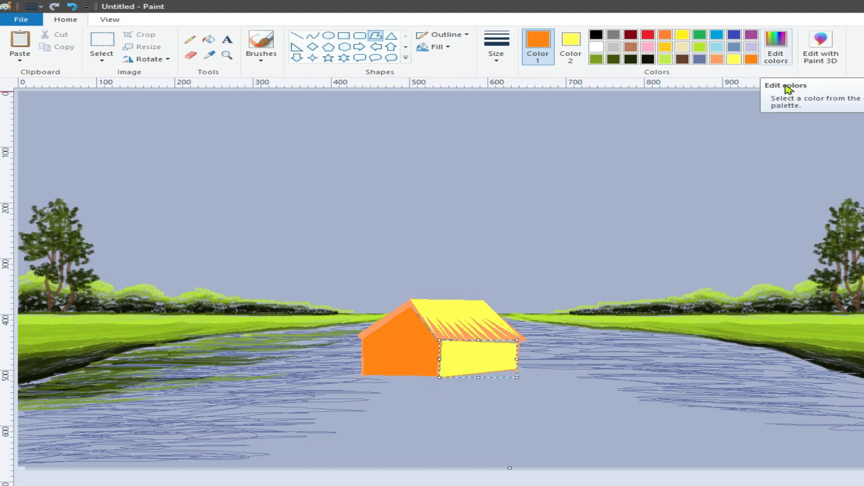
{"action": "left_click", "coordinate": [776, 45]}
{"action": "left_click", "coordinate": [657, 266]}
{"action": "left_click", "coordinate": [355, 355]}
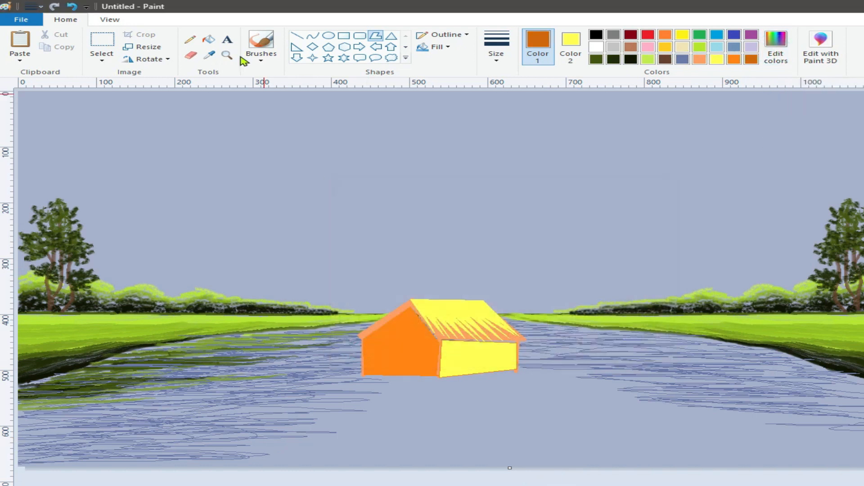
{"action": "left_click", "coordinate": [209, 39]}
{"action": "left_click", "coordinate": [473, 360]}
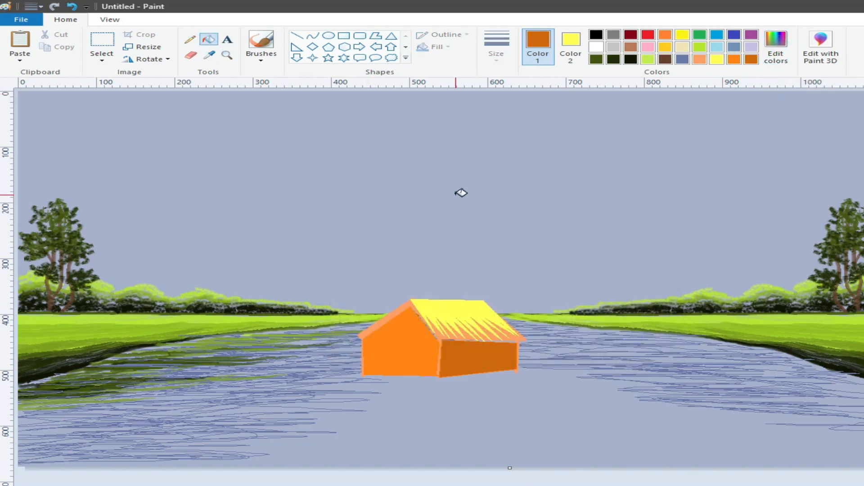
Step: Draw a small rectangular window on the front wall with a black outline and an orange fill
{"action": "left_click", "coordinate": [596, 35]}
{"action": "left_click", "coordinate": [664, 37]}
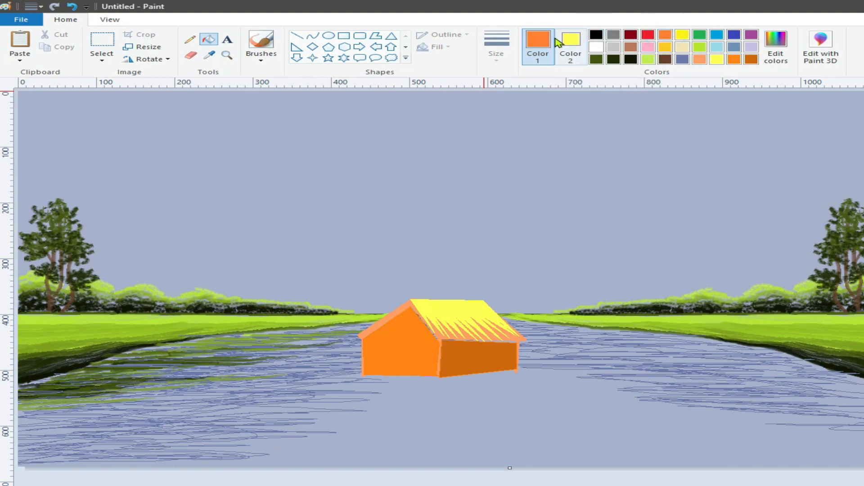
{"action": "left_click", "coordinate": [594, 34]}
{"action": "left_click", "coordinate": [570, 39]}
{"action": "left_click", "coordinate": [664, 36]}
{"action": "scroll", "coordinate": [665, 39], "scroll_direction": "down", "scroll_amount": 1}
{"action": "left_click", "coordinate": [66, 18]}
{"action": "left_click", "coordinate": [344, 36]}
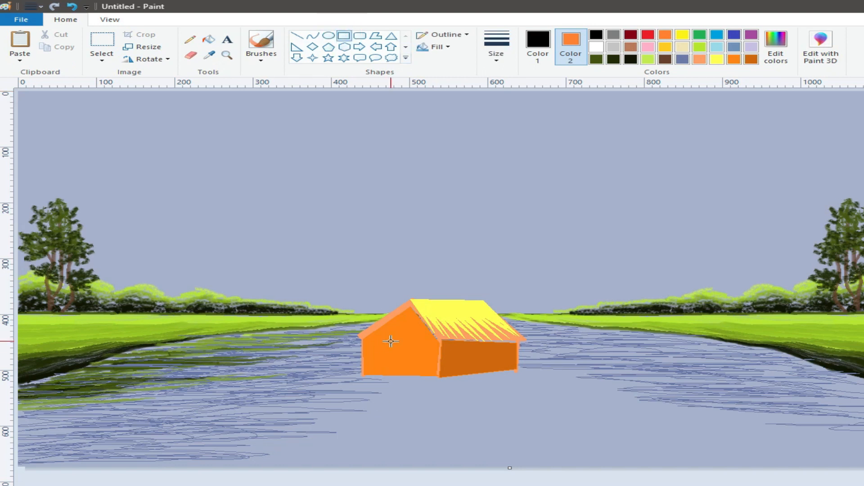
{"action": "left_click_drag", "start_coordinate": [390, 357], "coordinate": [408, 362]}
Step: Change the line thickness and draw black vertical bars inside the window
{"action": "left_click", "coordinate": [496, 45]}
{"action": "left_click", "coordinate": [526, 144]}
{"action": "left_click", "coordinate": [296, 36]}
{"action": "left_click_drag", "start_coordinate": [398, 348], "coordinate": [402, 363]}
Step: Draw a brown rectangular outline around the barred window on the house's front wall as its frame
{"action": "left_click", "coordinate": [630, 48]}
{"action": "left_click", "coordinate": [633, 49]}
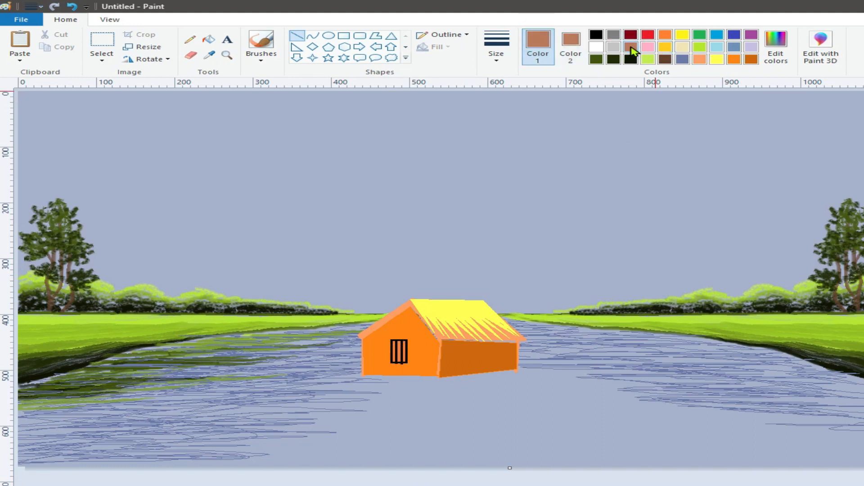
{"action": "left_click", "coordinate": [343, 36]}
{"action": "left_click", "coordinate": [443, 47]}
{"action": "left_click", "coordinate": [450, 74]}
{"action": "mouse_move", "coordinate": [391, 340]}
{"action": "left_mouse_down"}
{"action": "mouse_move", "coordinate": [409, 364]}
{"action": "mouse_move", "coordinate": [389, 337]}
{"action": "left_mouse_up"}
{"action": "left_click", "coordinate": [497, 47]}
{"action": "left_click", "coordinate": [518, 101]}
{"action": "left_click", "coordinate": [456, 189]}
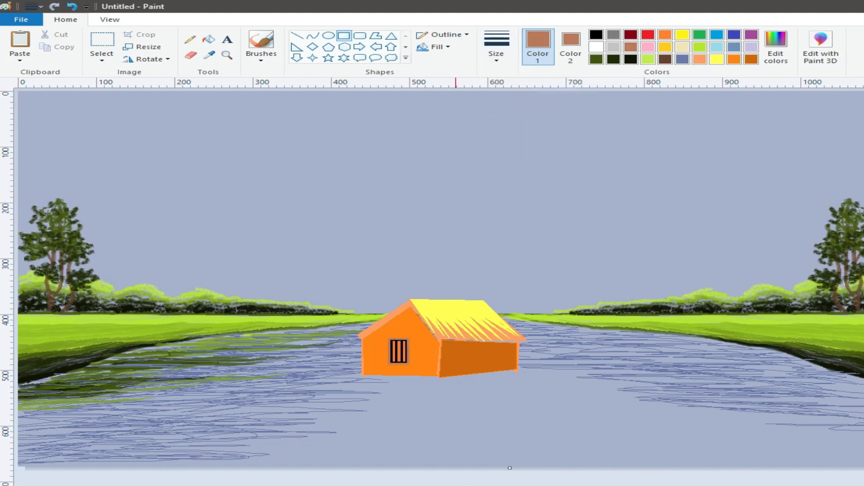
Step: Draw a small rectangular door on the side wall and give it a dark brown outline
{"action": "left_click_drag", "start_coordinate": [474, 355], "coordinate": [486, 374]}
{"action": "left_click", "coordinate": [780, 47]}
{"action": "left_click", "coordinate": [662, 273]}
{"action": "left_click", "coordinate": [369, 356]}
{"action": "key", "text": "Escape"}
Step: Paint the inside of the door with a brush in a dark brown
{"action": "left_click", "coordinate": [260, 50]}
{"action": "left_click", "coordinate": [248, 93]}
{"action": "left_click", "coordinate": [776, 47]}
{"action": "left_click", "coordinate": [662, 301]}
{"action": "left_click", "coordinate": [353, 355]}
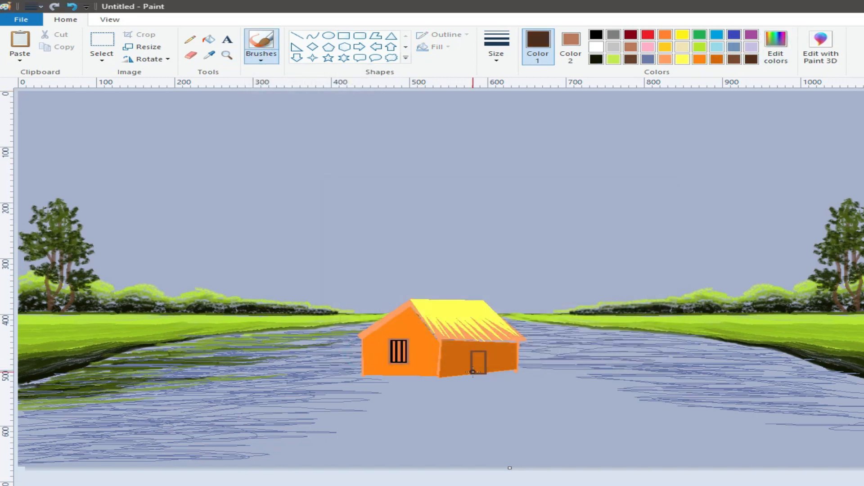
{"action": "left_click", "coordinate": [497, 59]}
{"action": "left_click", "coordinate": [498, 100]}
{"action": "left_click_drag", "start_coordinate": [475, 370], "coordinate": [479, 355]}
Step: Draw dark brown lines along the base of both walls and a thick light brown plinth beneath them
{"action": "left_click", "coordinate": [296, 35]}
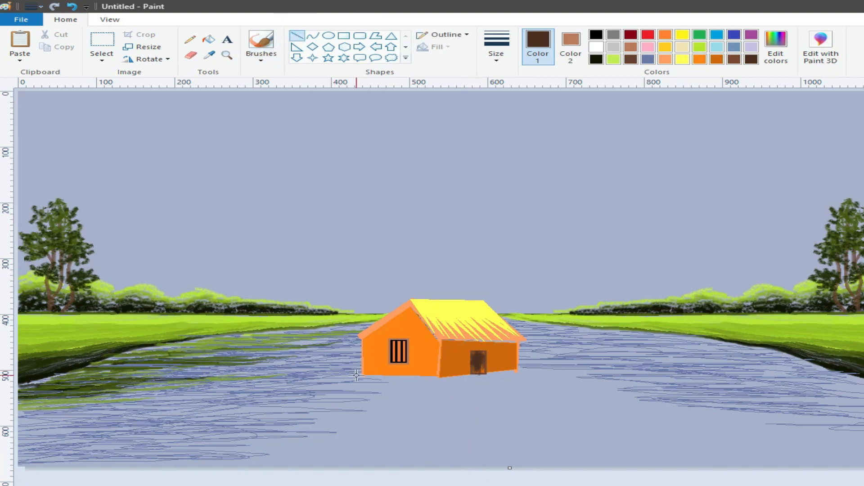
{"action": "left_click_drag", "start_coordinate": [361, 371], "coordinate": [439, 378]}
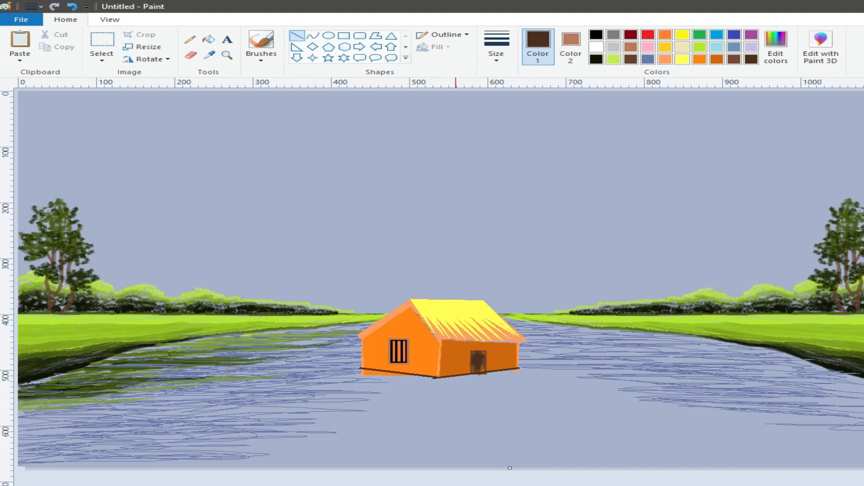
{"action": "left_click", "coordinate": [775, 45]}
{"action": "left_click", "coordinate": [658, 247]}
{"action": "left_click", "coordinate": [355, 354]}
{"action": "left_click", "coordinate": [491, 55]}
{"action": "left_click", "coordinate": [513, 145]}
{"action": "left_click_drag", "start_coordinate": [360, 372], "coordinate": [432, 380]}
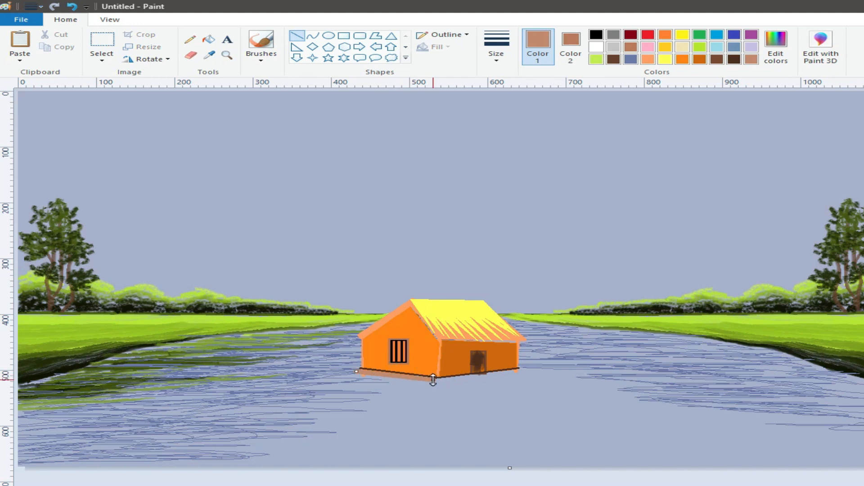
{"action": "left_click_drag", "start_coordinate": [521, 368], "coordinate": [435, 382]}
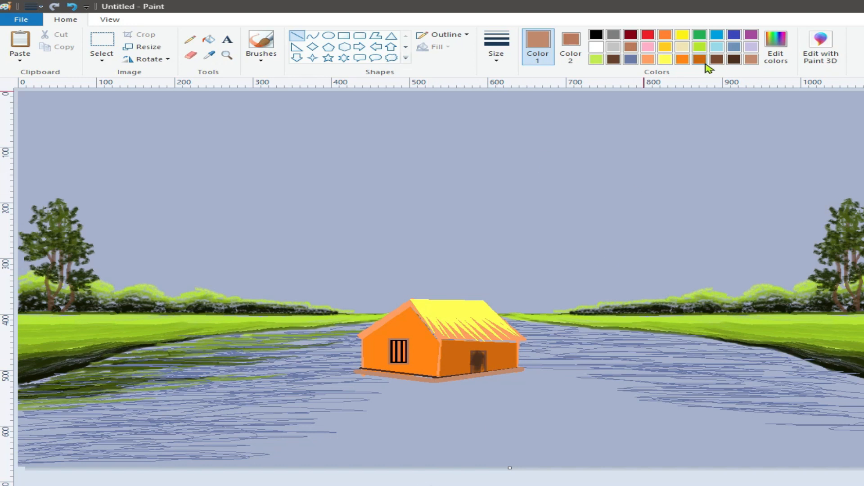
Step: Mix a darker brown and draw thinner lines along the plinth's lower edge
{"action": "left_click", "coordinate": [776, 47]}
{"action": "left_click_drag", "start_coordinate": [667, 253], "coordinate": [667, 276]}
{"action": "left_click", "coordinate": [363, 357]}
{"action": "left_click", "coordinate": [496, 45]}
{"action": "left_click", "coordinate": [510, 100]}
{"action": "mouse_move", "coordinate": [355, 372]}
{"action": "left_mouse_down"}
{"action": "mouse_move", "coordinate": [435, 382]}
{"action": "mouse_move", "coordinate": [526, 370]}
{"action": "left_mouse_up"}
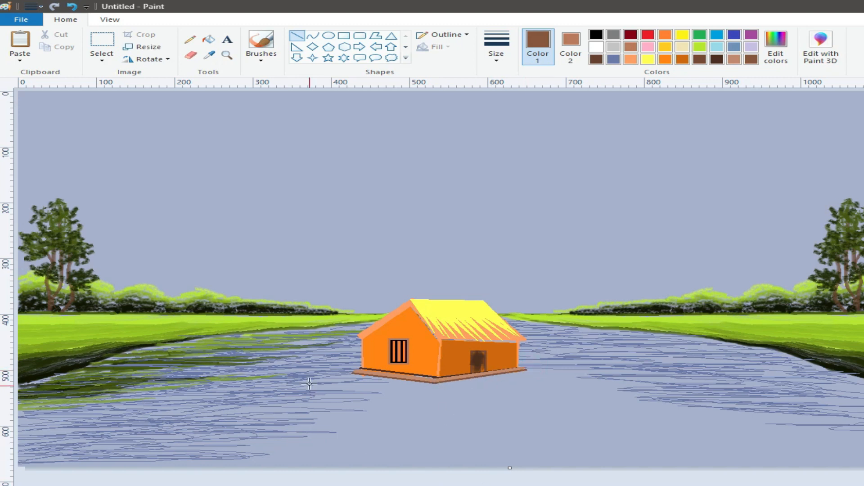
{"action": "left_click", "coordinate": [496, 45]}
{"action": "left_click", "coordinate": [512, 81]}
{"action": "left_click", "coordinate": [386, 481]}
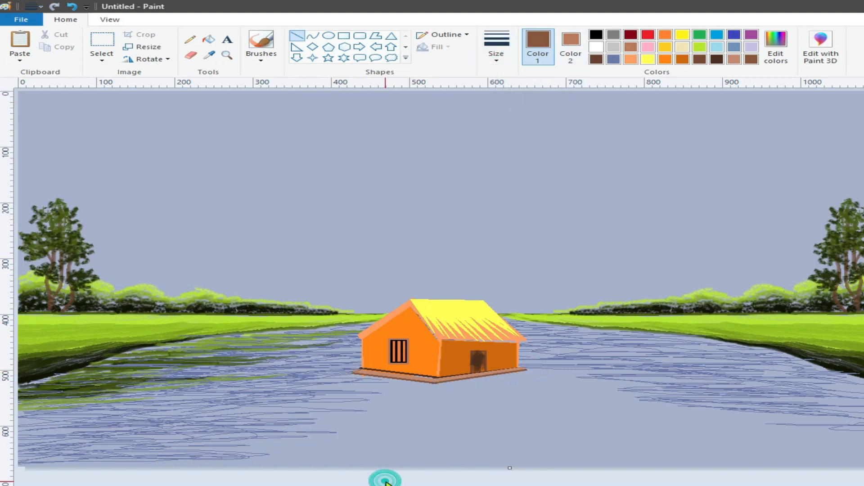
{"action": "left_click", "coordinate": [502, 482]}
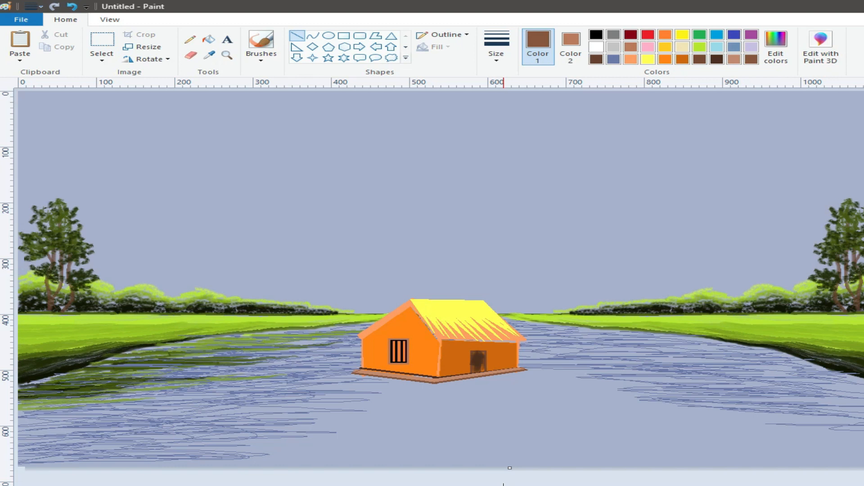
Step: Set Color 2 to white, outline the whole house with a free-form selection and copy it
{"action": "left_click", "coordinate": [571, 45]}
{"action": "left_click", "coordinate": [102, 59]}
{"action": "left_click", "coordinate": [131, 96]}
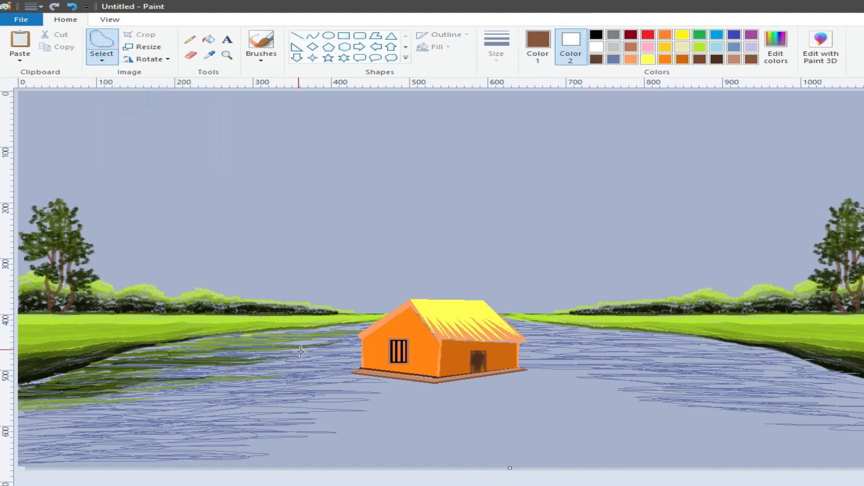
{"action": "left_click_drag", "start_coordinate": [434, 386], "coordinate": [360, 373]}
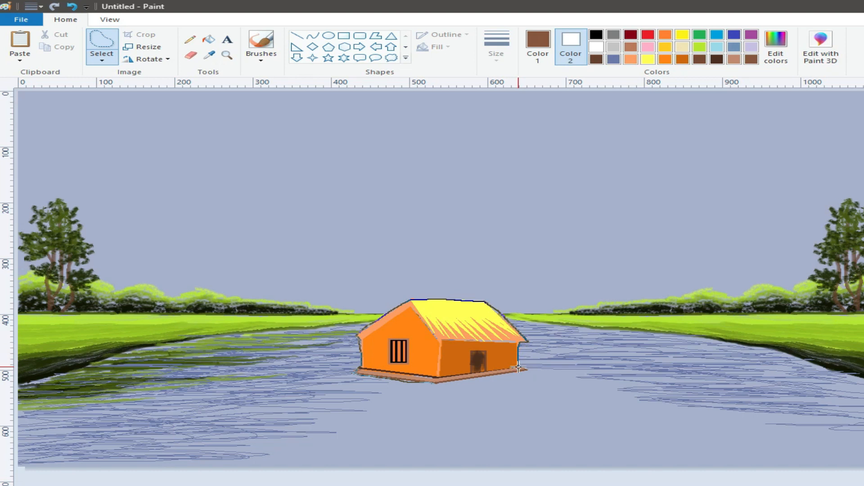
{"action": "left_click_drag", "start_coordinate": [521, 372], "coordinate": [433, 386]}
{"action": "right_click", "coordinate": [429, 347]}
{"action": "left_click", "coordinate": [464, 367]}
Step: Paste the copied house with a transparent selection background and flip it horizontally
{"action": "left_click", "coordinate": [13, 55]}
{"action": "left_click", "coordinate": [41, 73]}
{"action": "left_click", "coordinate": [102, 58]}
{"action": "left_click", "coordinate": [135, 162]}
{"action": "left_click", "coordinate": [149, 59]}
{"action": "left_click", "coordinate": [159, 121]}
Step: Move the mirrored house to the right of the first one, overlapping its side wall, and enlarge it
{"action": "left_click_drag", "start_coordinate": [106, 105], "coordinate": [557, 288]}
{"action": "left_click", "coordinate": [581, 353]}
{"action": "left_click", "coordinate": [569, 344]}
{"action": "left_click_drag", "start_coordinate": [569, 344], "coordinate": [576, 360]}
{"action": "left_click_drag", "start_coordinate": [575, 305], "coordinate": [576, 293]}
{"action": "left_click_drag", "start_coordinate": [589, 374], "coordinate": [589, 376]}
{"action": "left_click", "coordinate": [704, 357]}
Step: Sample the light orange of the larger house's roof edge and extend its gable slope with a thick line
{"action": "left_click", "coordinate": [298, 34]}
{"action": "left_click", "coordinate": [209, 54]}
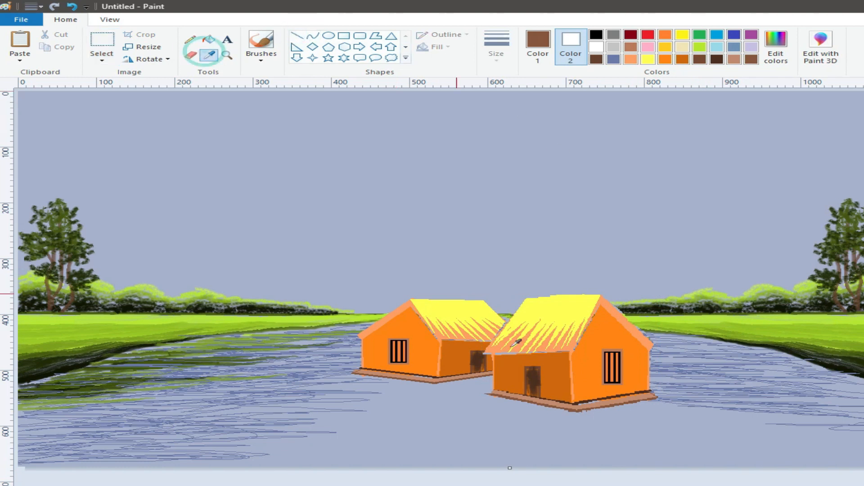
{"action": "left_click", "coordinate": [600, 296]}
{"action": "left_click", "coordinate": [496, 45]}
{"action": "left_click", "coordinate": [538, 139]}
{"action": "left_click_drag", "start_coordinate": [656, 350], "coordinate": [655, 350]}
{"action": "left_click", "coordinate": [650, 479]}
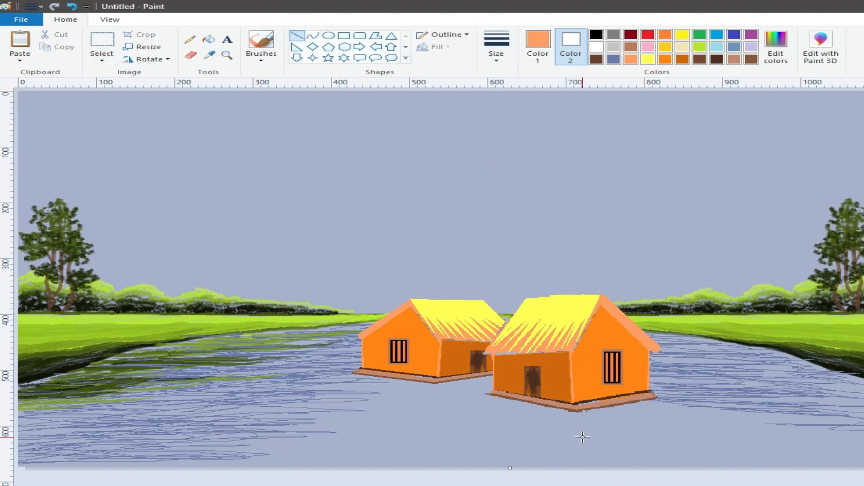
Step: Sample the light brown of the larger house's plinth and redraw the plinth with thick lines
{"action": "left_click", "coordinate": [211, 55]}
{"action": "left_click", "coordinate": [634, 399]}
{"action": "mouse_move", "coordinate": [658, 394]}
{"action": "left_mouse_down"}
{"action": "mouse_move", "coordinate": [577, 406]}
{"action": "mouse_move", "coordinate": [495, 392]}
{"action": "left_mouse_up"}
Step: Sample the dark brown base line and redraw it thinly under both walls of the larger house
{"action": "left_click", "coordinate": [211, 54]}
{"action": "left_click", "coordinate": [617, 395]}
{"action": "left_click", "coordinate": [497, 50]}
{"action": "left_click", "coordinate": [504, 87]}
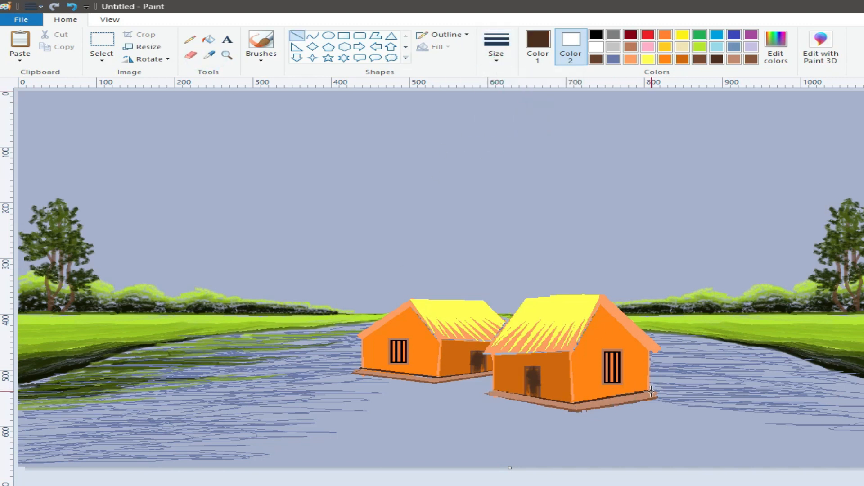
{"action": "left_click_drag", "start_coordinate": [494, 390], "coordinate": [659, 398]}
Step: Sample the plinth's medium brown edge colour and redraw the outer edges of the larger house's plinth
{"action": "left_click", "coordinate": [209, 55]}
{"action": "left_click", "coordinate": [575, 410]}
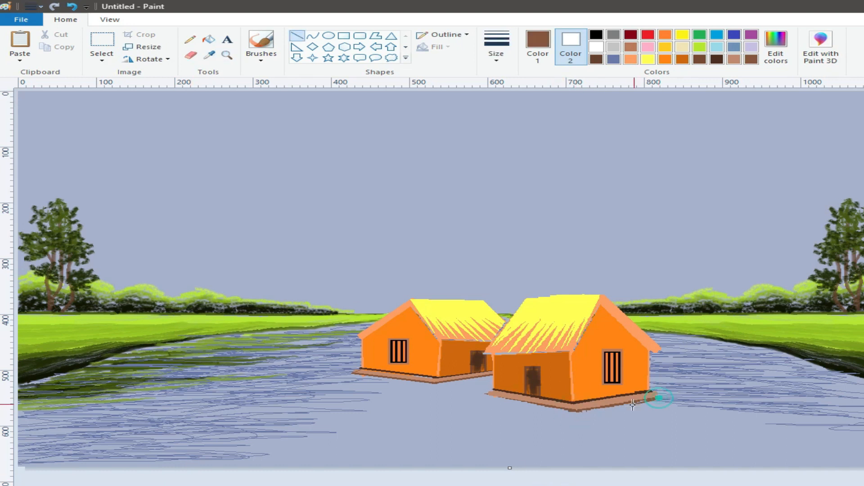
{"action": "left_click_drag", "start_coordinate": [487, 396], "coordinate": [576, 410]}
{"action": "left_click_drag", "start_coordinate": [481, 397], "coordinate": [581, 412]}
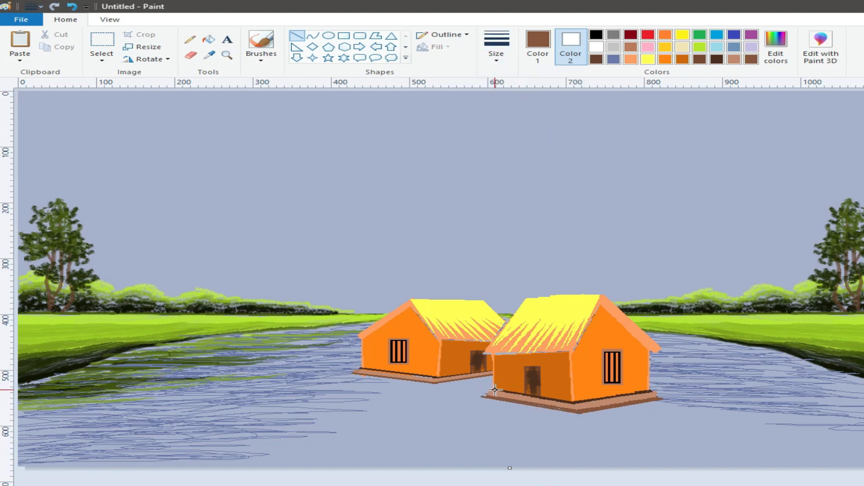
{"action": "left_click", "coordinate": [497, 49]}
{"action": "left_click", "coordinate": [510, 100]}
{"action": "left_click_drag", "start_coordinate": [651, 390], "coordinate": [662, 398]}
Step: Mix a pale pink and paint a broad area of ground below and around the houses with a large brush
{"action": "left_click", "coordinate": [649, 47]}
{"action": "left_click", "coordinate": [538, 47]}
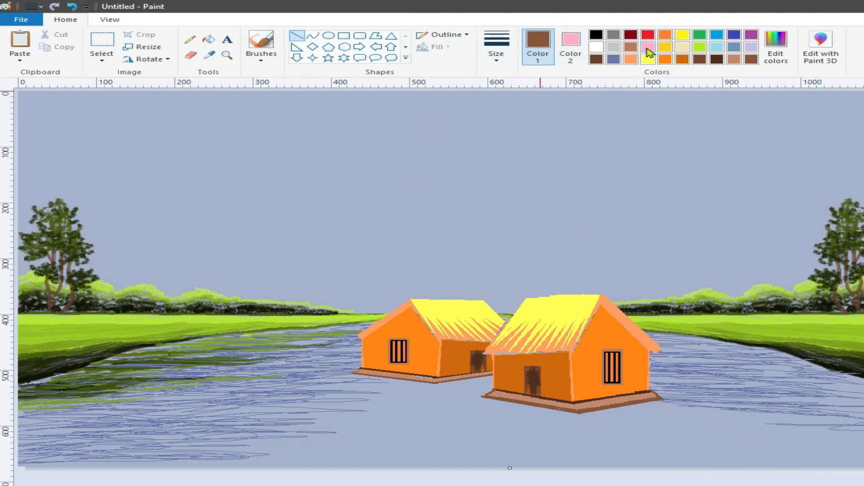
{"action": "left_click", "coordinate": [648, 48]}
{"action": "left_click", "coordinate": [777, 47]}
{"action": "left_click", "coordinate": [658, 210]}
{"action": "left_click", "coordinate": [356, 355]}
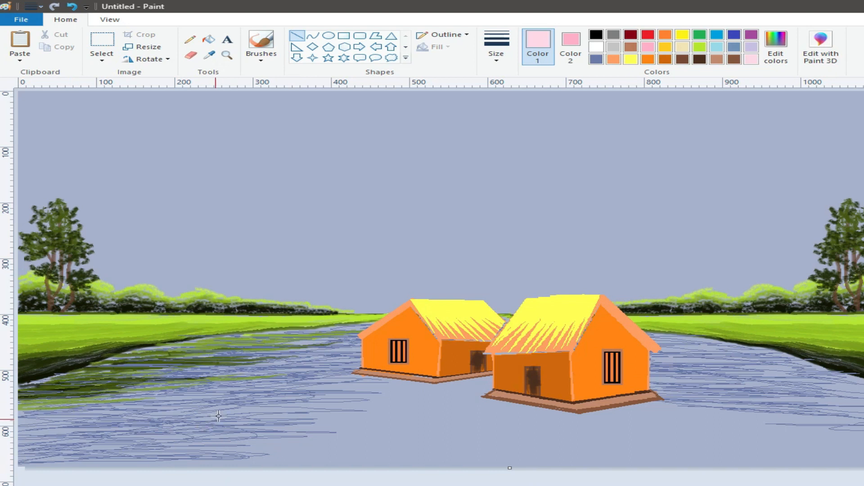
{"action": "left_click", "coordinate": [261, 53]}
{"action": "left_click", "coordinate": [263, 121]}
{"action": "left_click", "coordinate": [496, 49]}
{"action": "left_click", "coordinate": [494, 150]}
{"action": "mouse_move", "coordinate": [388, 446]}
{"action": "left_mouse_down"}
{"action": "mouse_move", "coordinate": [393, 458]}
{"action": "mouse_move", "coordinate": [347, 457]}
{"action": "left_mouse_up"}
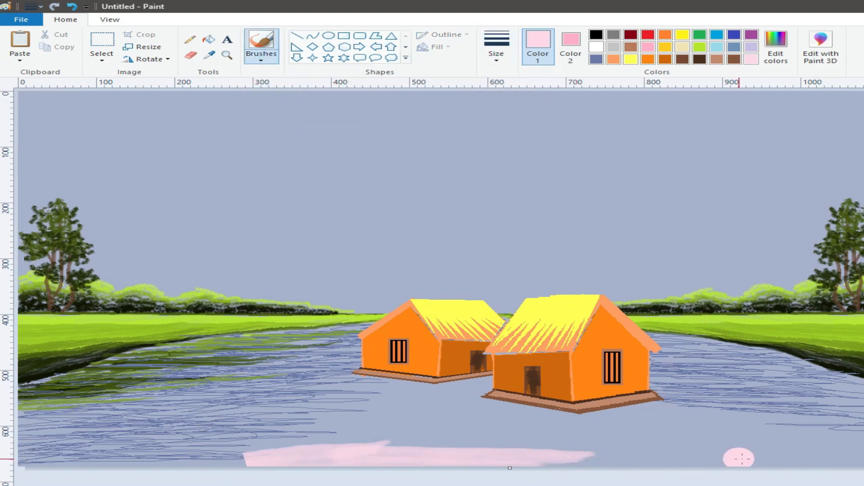
{"action": "left_click_drag", "start_coordinate": [858, 459], "coordinate": [598, 457]}
{"action": "mouse_move", "coordinate": [519, 457]}
{"action": "left_mouse_down"}
{"action": "mouse_move", "coordinate": [661, 466]}
{"action": "mouse_move", "coordinate": [849, 459]}
{"action": "mouse_move", "coordinate": [617, 432]}
{"action": "mouse_move", "coordinate": [856, 450]}
{"action": "mouse_move", "coordinate": [594, 421]}
{"action": "mouse_move", "coordinate": [558, 430]}
{"action": "left_mouse_up"}
{"action": "mouse_move", "coordinate": [789, 449]}
{"action": "left_mouse_down"}
{"action": "mouse_move", "coordinate": [662, 409]}
{"action": "mouse_move", "coordinate": [858, 437]}
{"action": "left_mouse_up"}
{"action": "mouse_move", "coordinate": [630, 448]}
{"action": "left_mouse_down"}
{"action": "mouse_move", "coordinate": [548, 440]}
{"action": "mouse_move", "coordinate": [627, 448]}
{"action": "mouse_move", "coordinate": [400, 435]}
{"action": "mouse_move", "coordinate": [273, 446]}
{"action": "mouse_move", "coordinate": [196, 467]}
{"action": "mouse_move", "coordinate": [313, 405]}
{"action": "mouse_move", "coordinate": [213, 449]}
{"action": "mouse_move", "coordinate": [221, 457]}
{"action": "mouse_move", "coordinate": [355, 434]}
{"action": "mouse_move", "coordinate": [244, 458]}
{"action": "mouse_move", "coordinate": [561, 445]}
{"action": "mouse_move", "coordinate": [435, 451]}
{"action": "mouse_move", "coordinate": [551, 425]}
{"action": "mouse_move", "coordinate": [410, 418]}
{"action": "mouse_move", "coordinate": [409, 404]}
{"action": "mouse_move", "coordinate": [386, 408]}
{"action": "mouse_move", "coordinate": [371, 386]}
{"action": "mouse_move", "coordinate": [348, 400]}
{"action": "mouse_move", "coordinate": [368, 387]}
{"action": "mouse_move", "coordinate": [353, 386]}
{"action": "mouse_move", "coordinate": [399, 389]}
{"action": "mouse_move", "coordinate": [365, 386]}
{"action": "mouse_move", "coordinate": [419, 410]}
{"action": "left_mouse_up"}
Step: Fill the unpainted gap between the houses' ground areas with pale pink and brush the ground's left edge smooth
{"action": "left_click", "coordinate": [208, 39]}
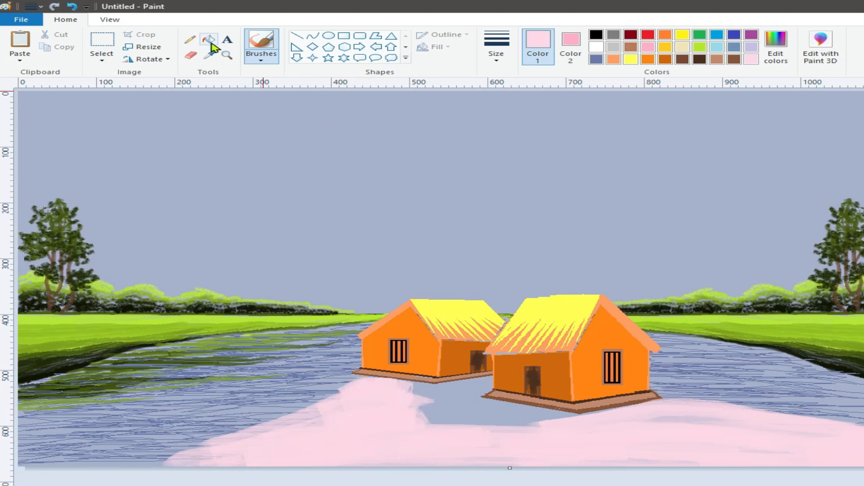
{"action": "left_click", "coordinate": [451, 393]}
{"action": "left_click", "coordinate": [261, 45]}
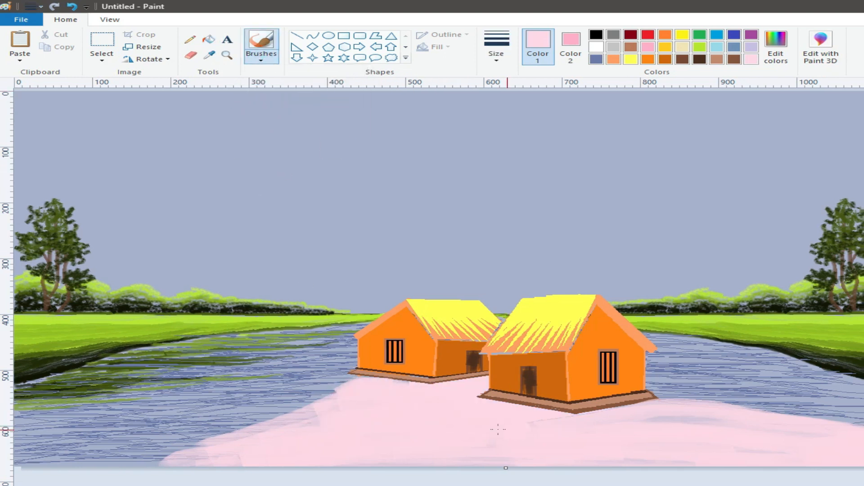
{"action": "left_click_drag", "start_coordinate": [590, 456], "coordinate": [133, 462]}
{"action": "mouse_move", "coordinate": [322, 438]}
{"action": "left_mouse_down"}
{"action": "mouse_move", "coordinate": [289, 410]}
{"action": "mouse_move", "coordinate": [193, 443]}
{"action": "mouse_move", "coordinate": [346, 402]}
{"action": "mouse_move", "coordinate": [284, 400]}
{"action": "mouse_move", "coordinate": [371, 386]}
{"action": "mouse_move", "coordinate": [279, 396]}
{"action": "mouse_move", "coordinate": [251, 405]}
{"action": "mouse_move", "coordinate": [400, 391]}
{"action": "left_mouse_up"}
{"action": "left_click_drag", "start_coordinate": [309, 426], "coordinate": [169, 459]}
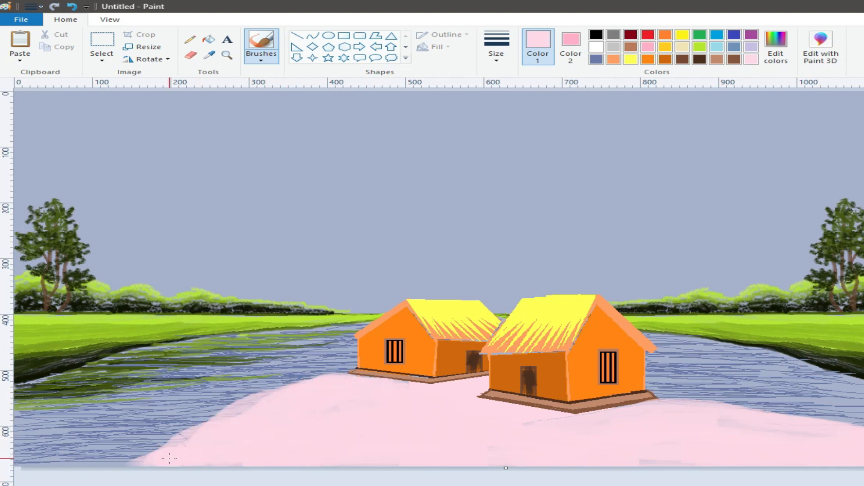
Step: Sample the bushes' green, lighten it, and paint a grassy strip along the left edge of the pink ground
{"action": "left_click", "coordinate": [209, 54]}
{"action": "left_click", "coordinate": [125, 291]}
{"action": "left_click", "coordinate": [776, 47]}
{"action": "left_click", "coordinate": [664, 232]}
{"action": "left_click", "coordinate": [354, 355]}
{"action": "left_click", "coordinate": [261, 56]}
{"action": "left_click", "coordinate": [497, 47]}
{"action": "left_click", "coordinate": [515, 151]}
{"action": "mouse_move", "coordinate": [218, 444]}
{"action": "left_mouse_down"}
{"action": "mouse_move", "coordinate": [182, 464]}
{"action": "mouse_move", "coordinate": [206, 454]}
{"action": "mouse_move", "coordinate": [165, 455]}
{"action": "mouse_move", "coordinate": [227, 433]}
{"action": "mouse_move", "coordinate": [190, 432]}
{"action": "mouse_move", "coordinate": [278, 395]}
{"action": "mouse_move", "coordinate": [263, 399]}
{"action": "mouse_move", "coordinate": [231, 425]}
{"action": "mouse_move", "coordinate": [347, 380]}
{"action": "left_mouse_up"}
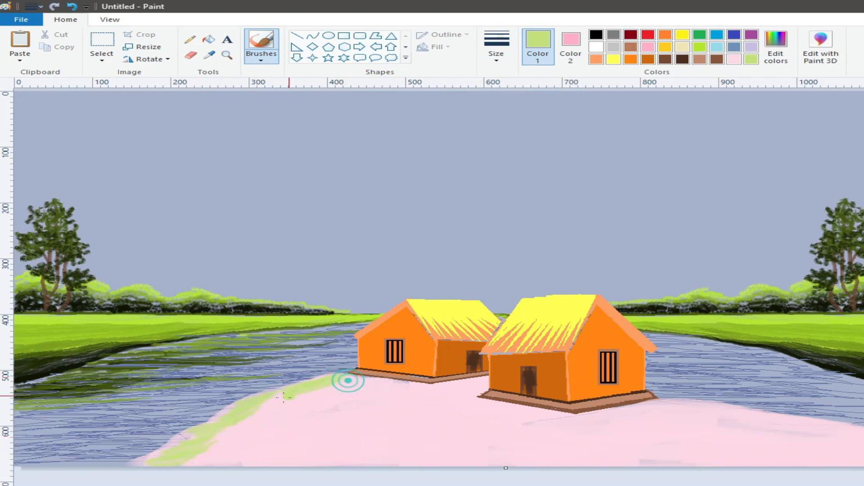
{"action": "mouse_move", "coordinate": [172, 458]}
{"action": "left_mouse_down"}
{"action": "mouse_move", "coordinate": [213, 453]}
{"action": "mouse_move", "coordinate": [216, 461]}
{"action": "mouse_move", "coordinate": [260, 421]}
{"action": "left_mouse_up"}
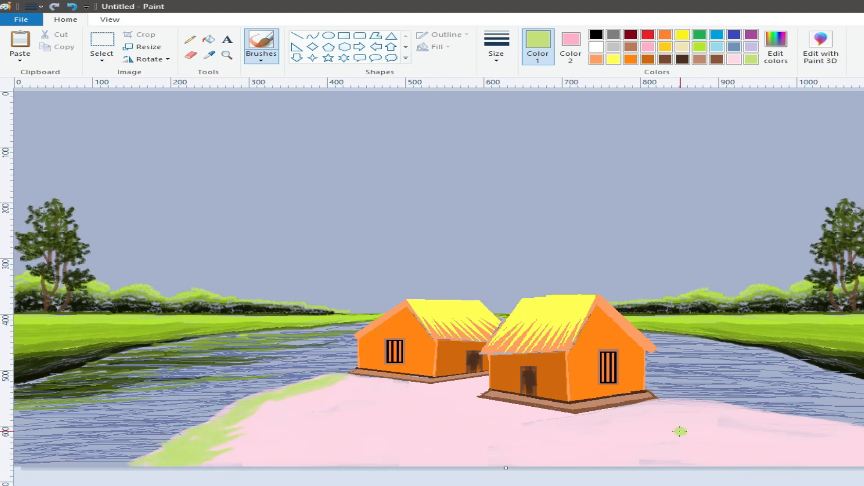
Step: Paint light green grass over the ground right of the larger house and widen the left grassy strip
{"action": "left_click_drag", "start_coordinate": [663, 399], "coordinate": [862, 433]}
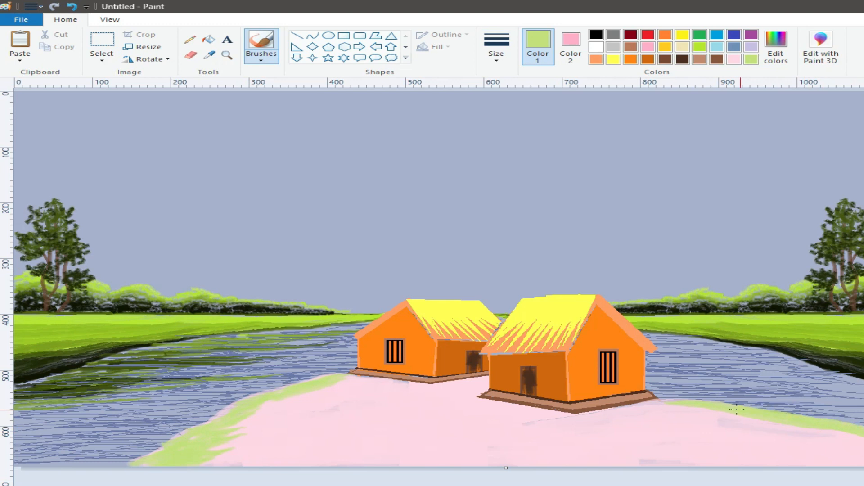
{"action": "left_click_drag", "start_coordinate": [666, 406], "coordinate": [862, 440]}
{"action": "mouse_move", "coordinate": [719, 407]}
{"action": "left_mouse_down"}
{"action": "mouse_move", "coordinate": [777, 436]}
{"action": "mouse_move", "coordinate": [701, 411]}
{"action": "mouse_move", "coordinate": [743, 424]}
{"action": "mouse_move", "coordinate": [777, 450]}
{"action": "mouse_move", "coordinate": [777, 460]}
{"action": "mouse_move", "coordinate": [672, 433]}
{"action": "mouse_move", "coordinate": [704, 423]}
{"action": "mouse_move", "coordinate": [660, 412]}
{"action": "mouse_move", "coordinate": [657, 423]}
{"action": "mouse_move", "coordinate": [678, 463]}
{"action": "left_mouse_up"}
{"action": "mouse_move", "coordinate": [270, 419]}
{"action": "left_mouse_down"}
{"action": "mouse_move", "coordinate": [234, 444]}
{"action": "mouse_move", "coordinate": [278, 423]}
{"action": "left_mouse_up"}
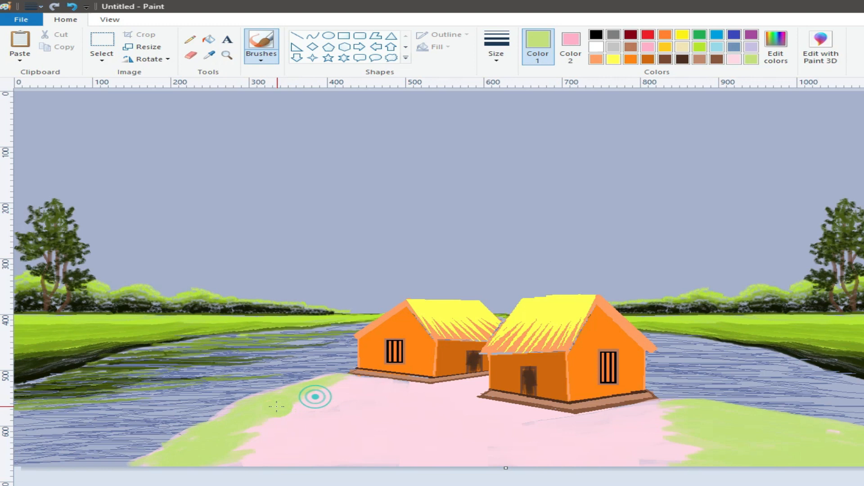
Step: Set the colour to dark green (red 97, green 123, blue 26) and brush it along the island's left waterline
{"action": "left_click", "coordinate": [775, 48]}
{"action": "left_click", "coordinate": [663, 282]}
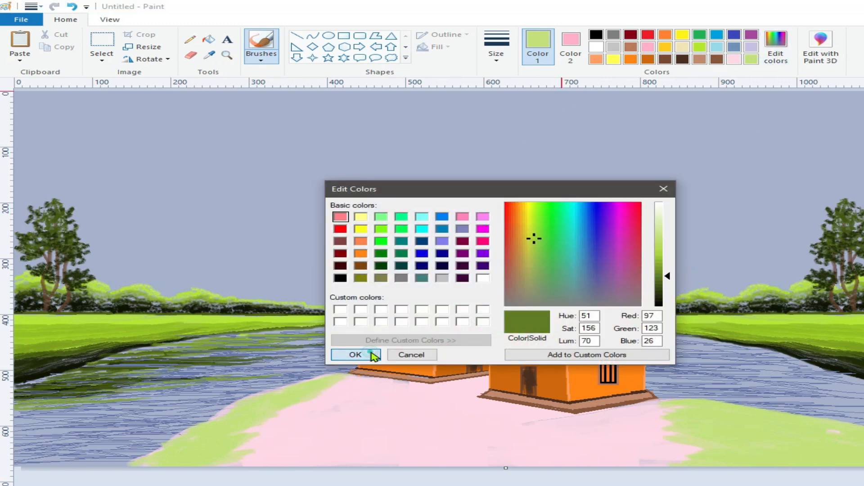
{"action": "left_click", "coordinate": [355, 354]}
{"action": "left_click", "coordinate": [497, 45]}
{"action": "left_click", "coordinate": [498, 94]}
{"action": "left_click", "coordinate": [261, 57]}
{"action": "left_click", "coordinate": [291, 99]}
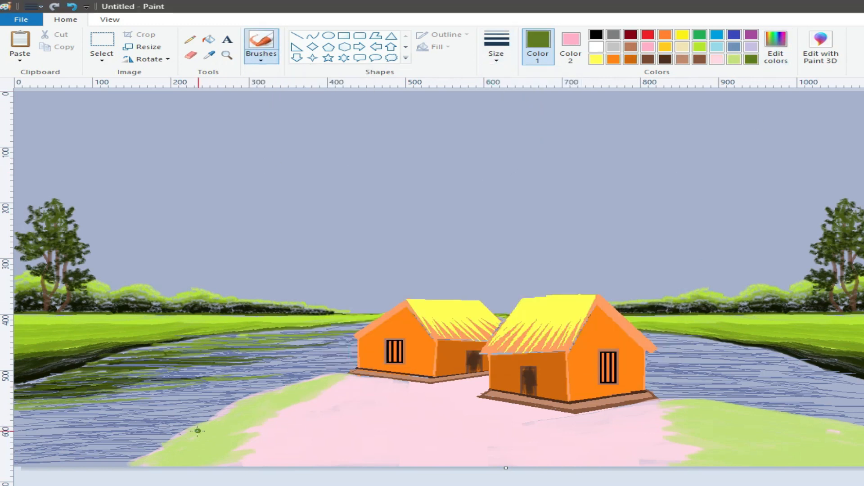
{"action": "left_click_drag", "start_coordinate": [177, 438], "coordinate": [138, 464]}
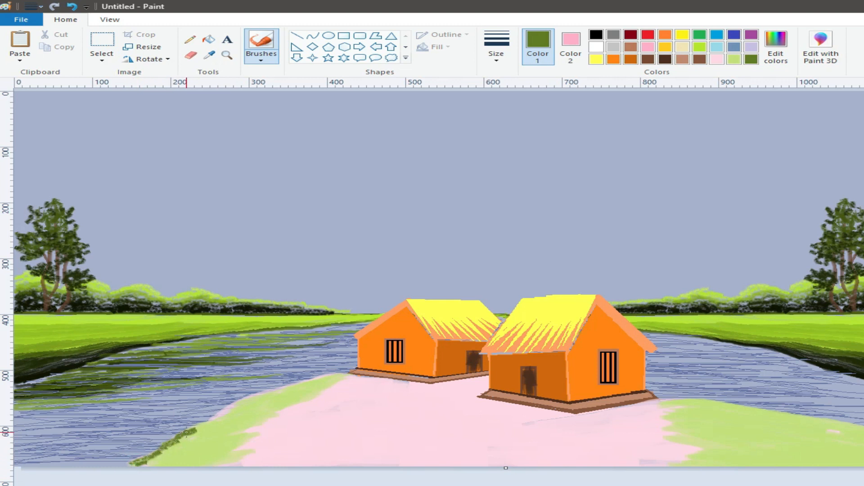
{"action": "mouse_move", "coordinate": [199, 426]}
{"action": "left_mouse_down"}
{"action": "mouse_move", "coordinate": [283, 389]}
{"action": "mouse_move", "coordinate": [240, 399]}
{"action": "mouse_move", "coordinate": [302, 382]}
{"action": "left_mouse_up"}
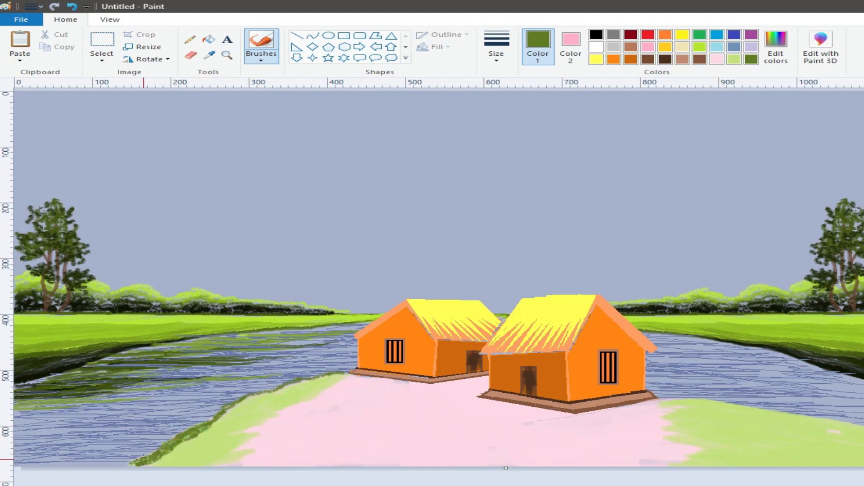
{"action": "mouse_move", "coordinate": [172, 458]}
{"action": "left_mouse_down"}
{"action": "mouse_move", "coordinate": [160, 461]}
{"action": "mouse_move", "coordinate": [170, 451]}
{"action": "left_mouse_up"}
Step: Darken the green to near black and paint a shadow along the island's left waterline up to the first house
{"action": "left_click", "coordinate": [784, 59]}
{"action": "left_click", "coordinate": [353, 355]}
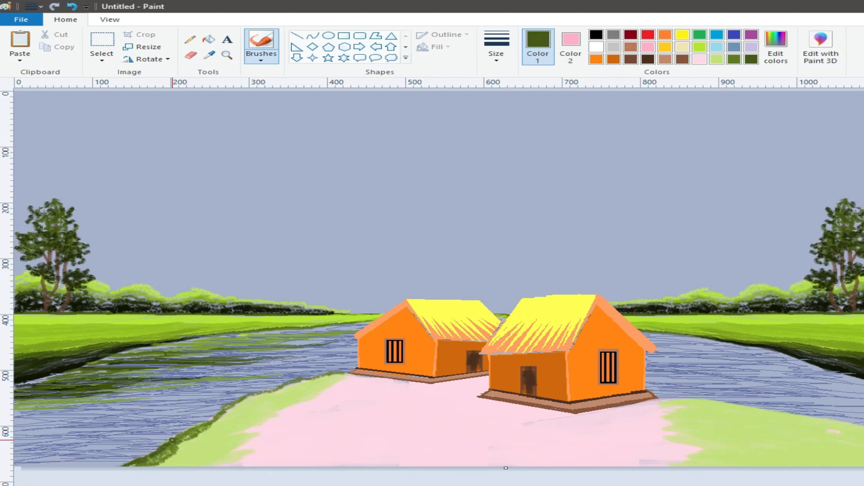
{"action": "left_click", "coordinate": [776, 45]}
{"action": "left_click", "coordinate": [356, 356]}
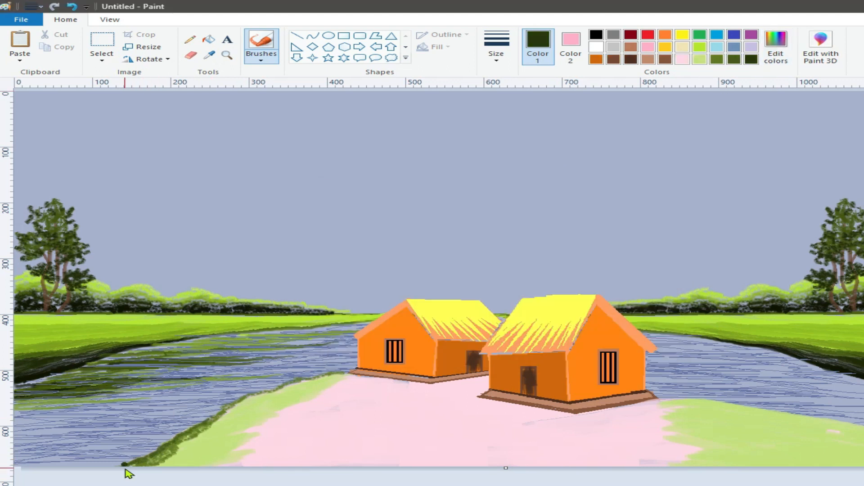
{"action": "left_click_drag", "start_coordinate": [124, 464], "coordinate": [155, 451]}
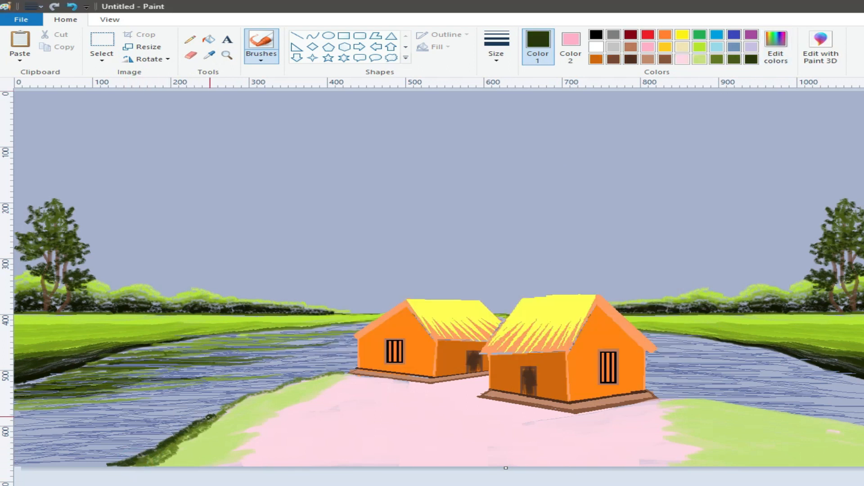
{"action": "left_click_drag", "start_coordinate": [288, 383], "coordinate": [320, 375]}
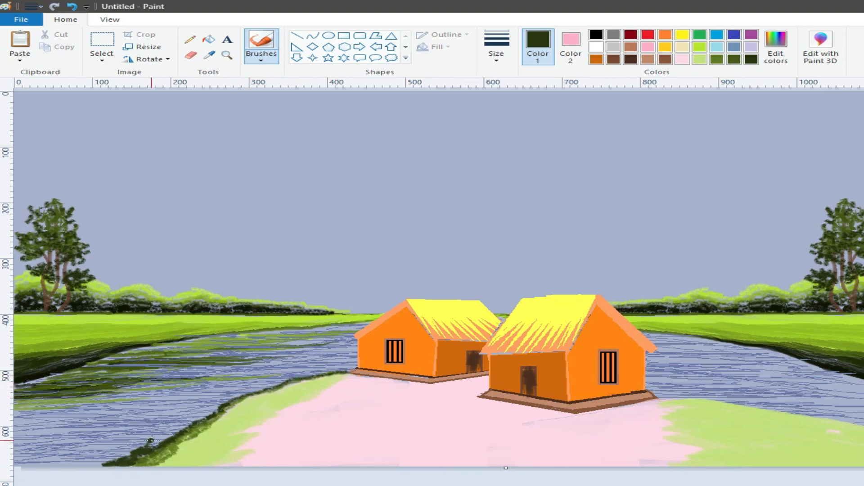
Step: Brush olive, mid green and light green touches over the dark shadow along the island's left waterline
{"action": "left_click", "coordinate": [729, 61]}
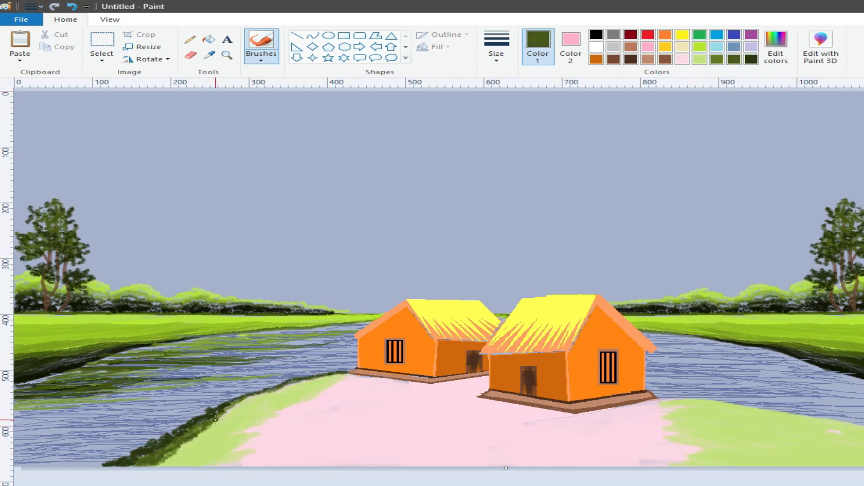
{"action": "left_click", "coordinate": [717, 59]}
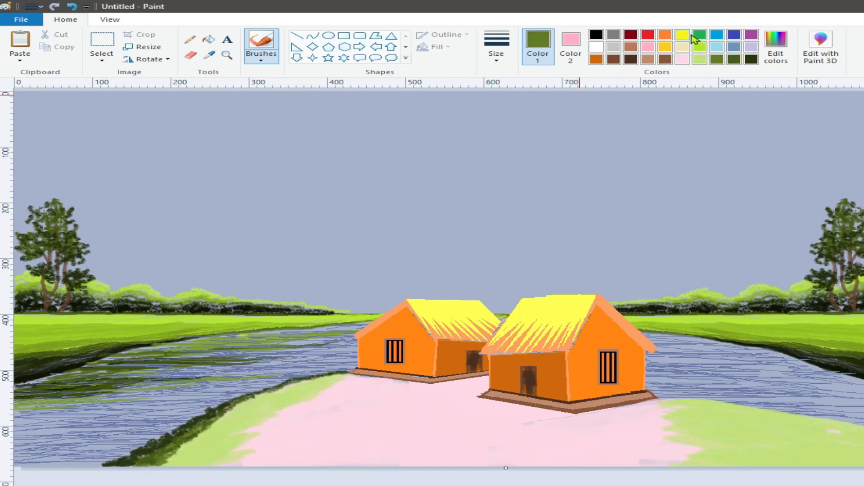
{"action": "left_click", "coordinate": [699, 59]}
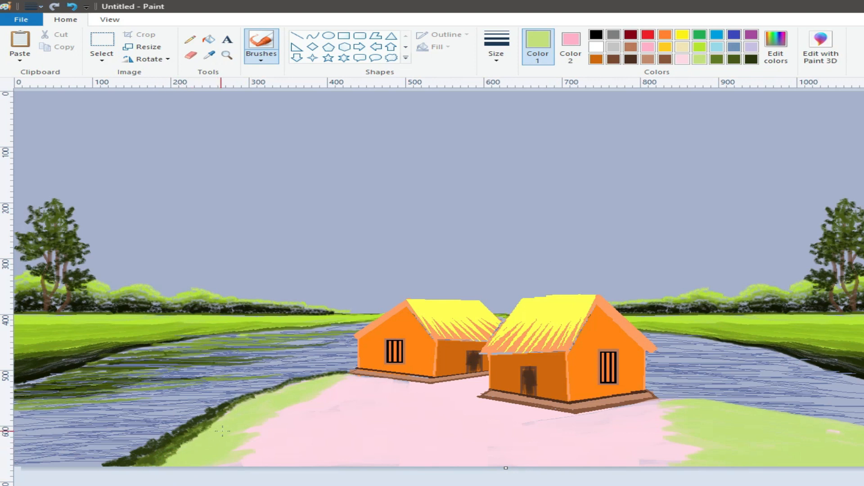
Step: Paint a near-black green shadow along the island's right waterline and texture it with mid green
{"action": "left_click", "coordinate": [751, 59]}
{"action": "left_click_drag", "start_coordinate": [677, 401], "coordinate": [828, 418]}
{"action": "left_click_drag", "start_coordinate": [726, 404], "coordinate": [863, 433]}
{"action": "left_click_drag", "start_coordinate": [771, 412], "coordinate": [844, 427]}
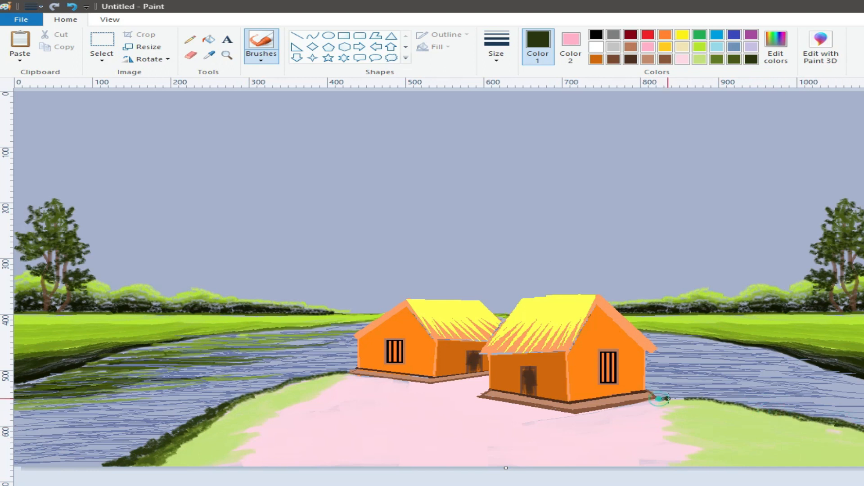
{"action": "left_click_drag", "start_coordinate": [776, 410], "coordinate": [845, 425]}
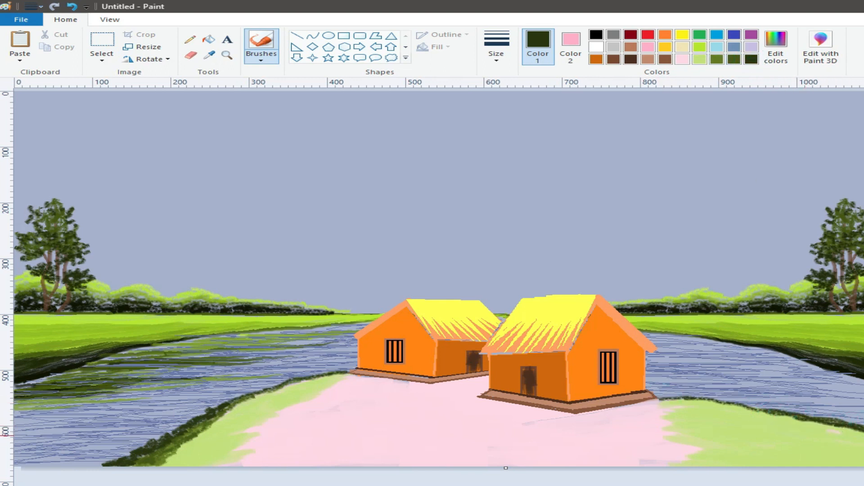
{"action": "left_click", "coordinate": [717, 59]}
{"action": "left_click_drag", "start_coordinate": [658, 398], "coordinate": [779, 417]}
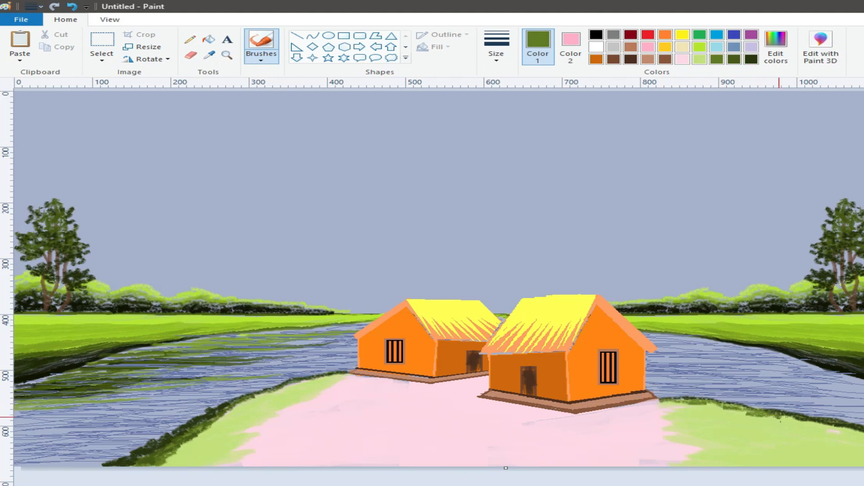
{"action": "left_click", "coordinate": [190, 40]}
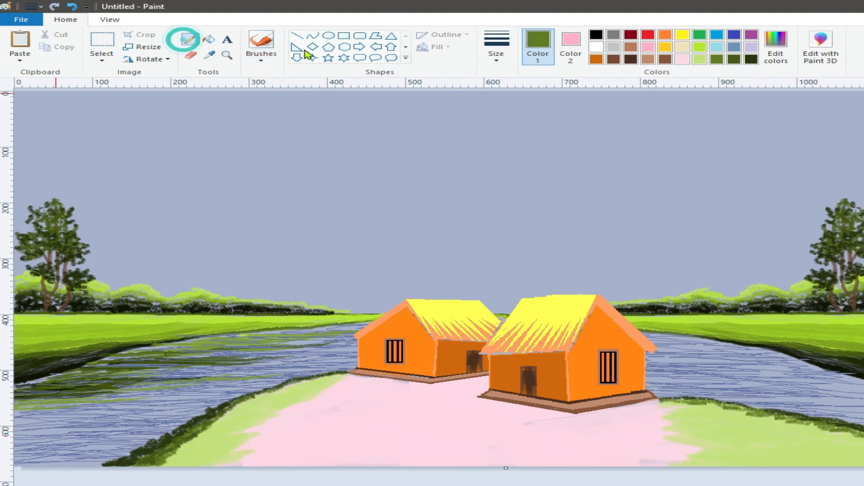
{"action": "left_click", "coordinate": [751, 47]}
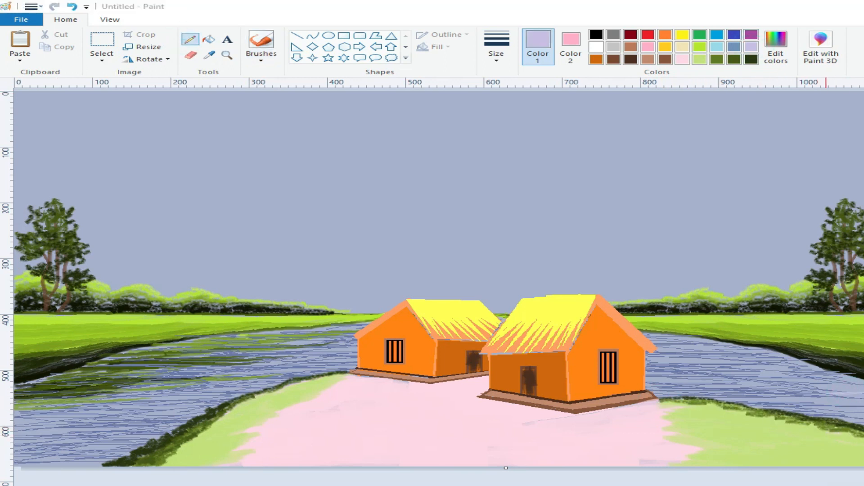
{"action": "left_click", "coordinate": [630, 485]}
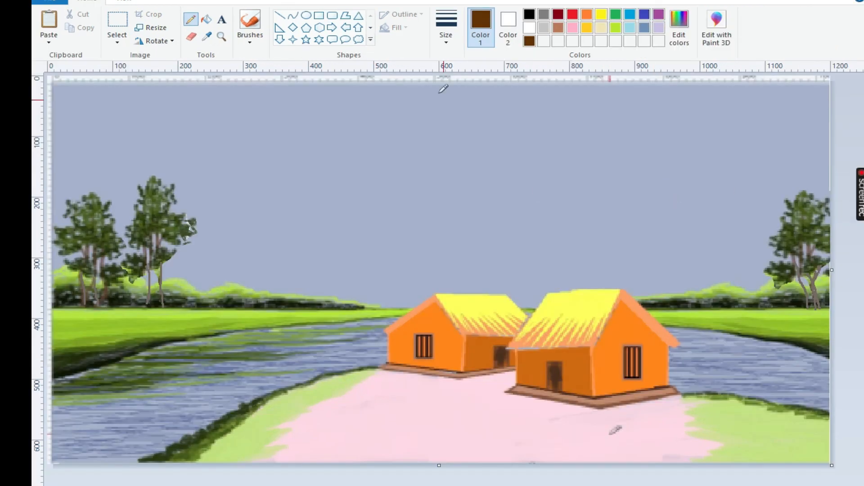
{"action": "left_click", "coordinate": [446, 30]}
{"action": "left_click", "coordinate": [459, 144]}
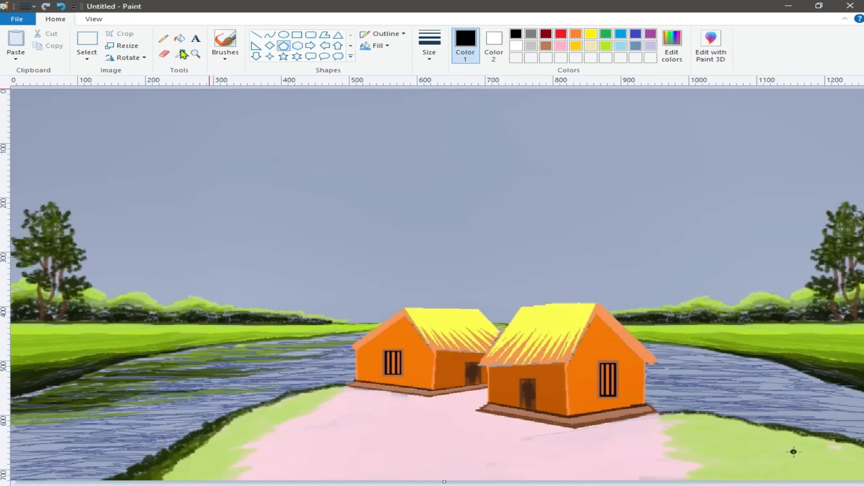
Step: Sample the bank's darkest green and thicken the shadows along the island's left and right waterlines with a brush
{"action": "left_click", "coordinate": [180, 51]}
{"action": "left_click", "coordinate": [196, 434]}
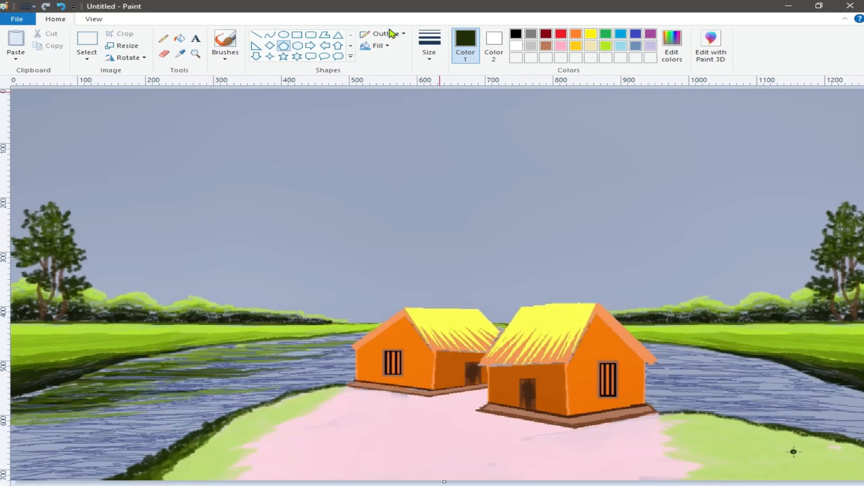
{"action": "left_click", "coordinate": [225, 55]}
{"action": "left_click", "coordinate": [252, 98]}
{"action": "left_click", "coordinate": [429, 53]}
{"action": "left_click", "coordinate": [448, 102]}
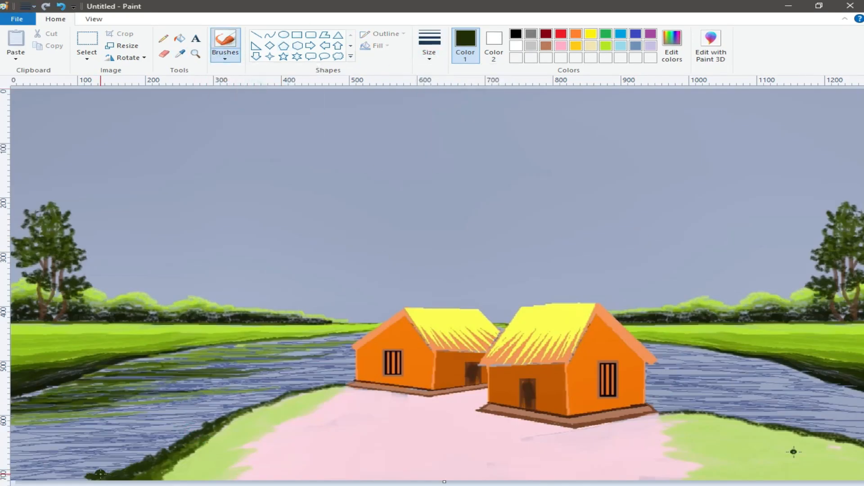
{"action": "left_click_drag", "start_coordinate": [110, 471], "coordinate": [186, 440]}
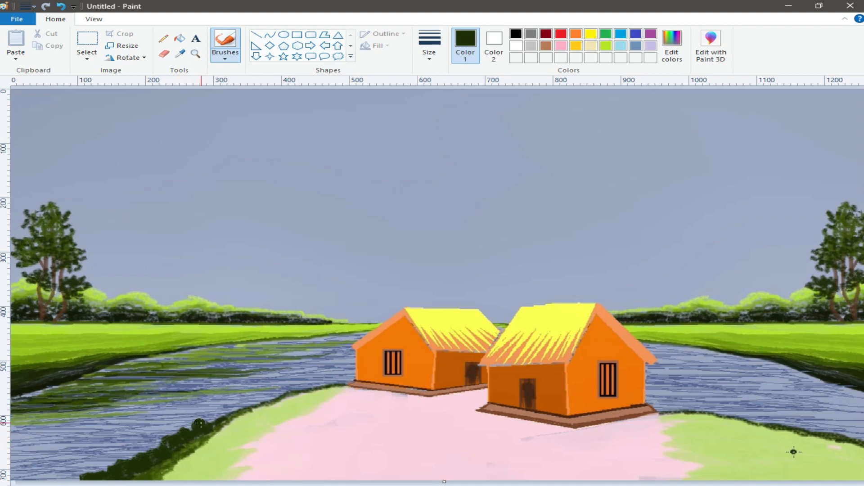
{"action": "left_click_drag", "start_coordinate": [812, 436], "coordinate": [860, 454]}
{"action": "left_click_drag", "start_coordinate": [808, 435], "coordinate": [841, 448]}
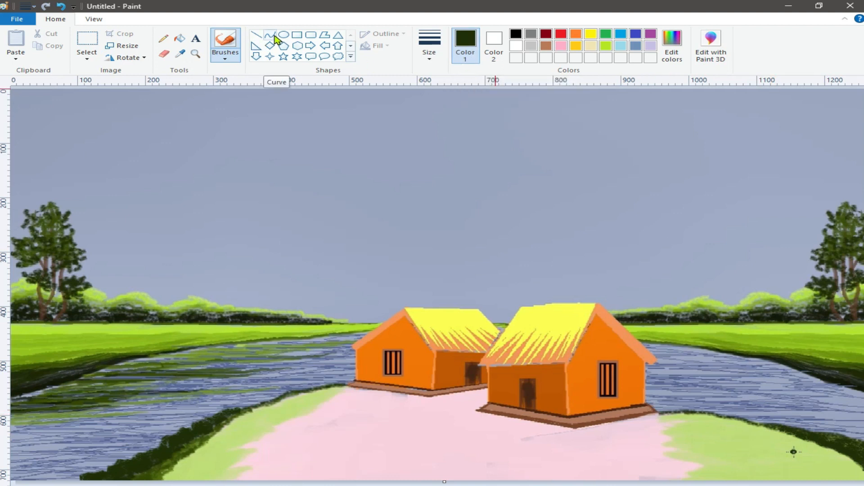
Step: Sample a dark olive green from the bank and paint a fan-shaped tuft of grass blades in the lower-left foreground
{"action": "left_click", "coordinate": [180, 53]}
{"action": "left_click", "coordinate": [185, 451]}
{"action": "left_click", "coordinate": [225, 55]}
{"action": "left_click", "coordinate": [228, 67]}
{"action": "left_click", "coordinate": [429, 45]}
{"action": "left_click", "coordinate": [436, 83]}
{"action": "left_click_drag", "start_coordinate": [96, 435], "coordinate": [103, 466]}
{"action": "left_click_drag", "start_coordinate": [119, 425], "coordinate": [115, 460]}
{"action": "left_click_drag", "start_coordinate": [104, 425], "coordinate": [109, 464]}
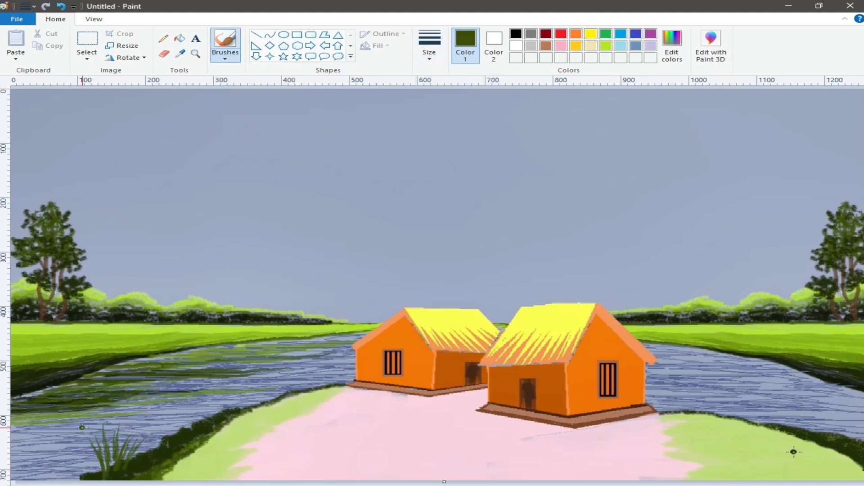
{"action": "left_click_drag", "start_coordinate": [51, 449], "coordinate": [84, 480]}
{"action": "mouse_move", "coordinate": [79, 431]}
{"action": "left_mouse_down"}
{"action": "mouse_move", "coordinate": [97, 464]}
{"action": "mouse_move", "coordinate": [109, 454]}
{"action": "left_mouse_up"}
{"action": "mouse_move", "coordinate": [125, 426]}
{"action": "left_mouse_down"}
{"action": "mouse_move", "coordinate": [117, 452]}
{"action": "mouse_move", "coordinate": [126, 474]}
{"action": "left_mouse_up"}
{"action": "left_click_drag", "start_coordinate": [104, 415], "coordinate": [115, 464]}
{"action": "mouse_move", "coordinate": [43, 453]}
{"action": "left_mouse_down"}
{"action": "mouse_move", "coordinate": [66, 476]}
{"action": "mouse_move", "coordinate": [56, 479]}
{"action": "left_mouse_up"}
{"action": "mouse_move", "coordinate": [147, 446]}
{"action": "left_mouse_down"}
{"action": "mouse_move", "coordinate": [114, 463]}
{"action": "mouse_move", "coordinate": [120, 477]}
{"action": "left_mouse_up"}
{"action": "left_click_drag", "start_coordinate": [179, 462], "coordinate": [137, 464]}
{"action": "mouse_move", "coordinate": [167, 439]}
{"action": "left_mouse_down"}
{"action": "mouse_move", "coordinate": [138, 452]}
{"action": "mouse_move", "coordinate": [117, 446]}
{"action": "mouse_move", "coordinate": [127, 474]}
{"action": "left_mouse_up"}
Step: Sample a darker green from the bank and fill out the foreground grass tuft with dense, darker blades
{"action": "left_click", "coordinate": [180, 54]}
{"action": "left_click", "coordinate": [158, 449]}
{"action": "left_click_drag", "start_coordinate": [129, 430], "coordinate": [109, 468]}
{"action": "left_click_drag", "start_coordinate": [63, 439], "coordinate": [78, 476]}
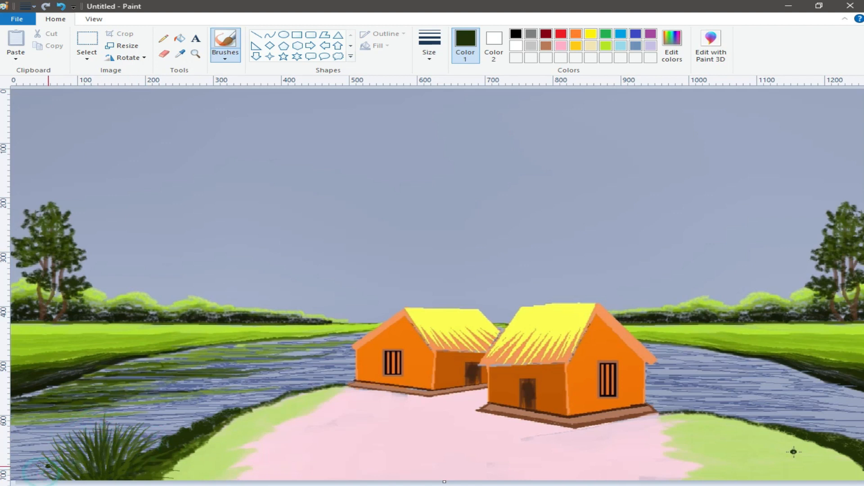
{"action": "left_click_drag", "start_coordinate": [61, 444], "coordinate": [87, 468]}
{"action": "left_click_drag", "start_coordinate": [115, 428], "coordinate": [108, 463]}
{"action": "left_click_drag", "start_coordinate": [150, 436], "coordinate": [122, 472]}
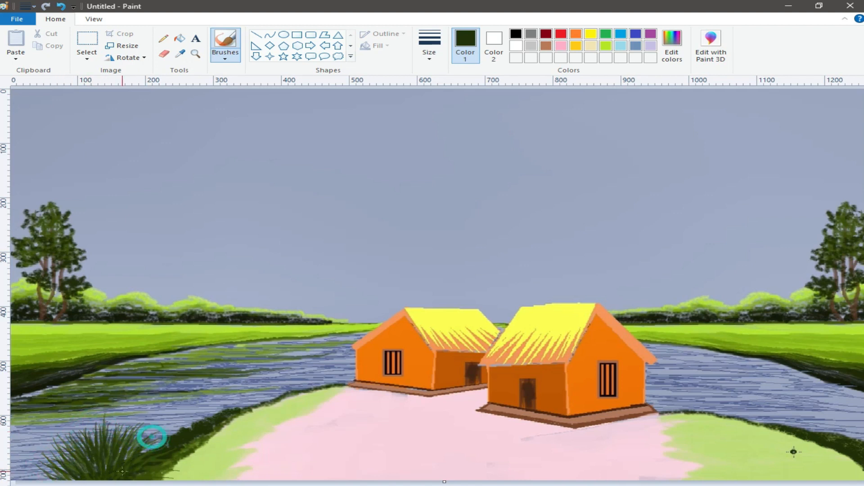
{"action": "left_click_drag", "start_coordinate": [188, 469], "coordinate": [142, 477]}
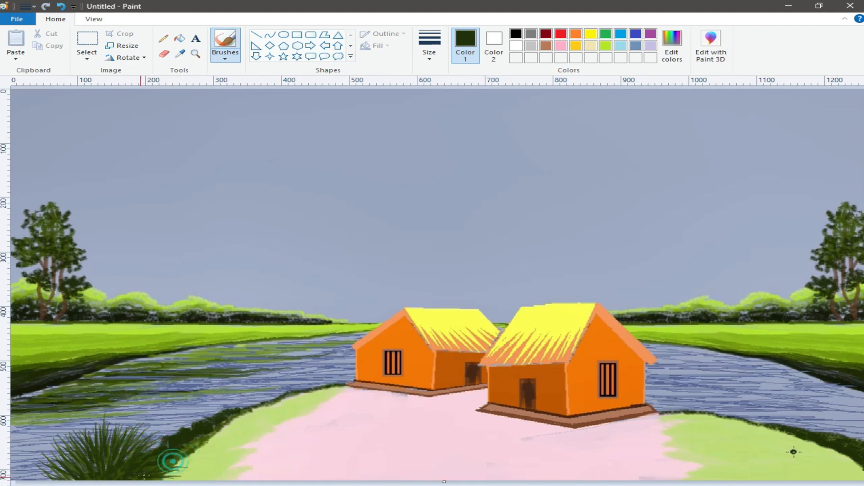
{"action": "left_click", "coordinate": [125, 471]}
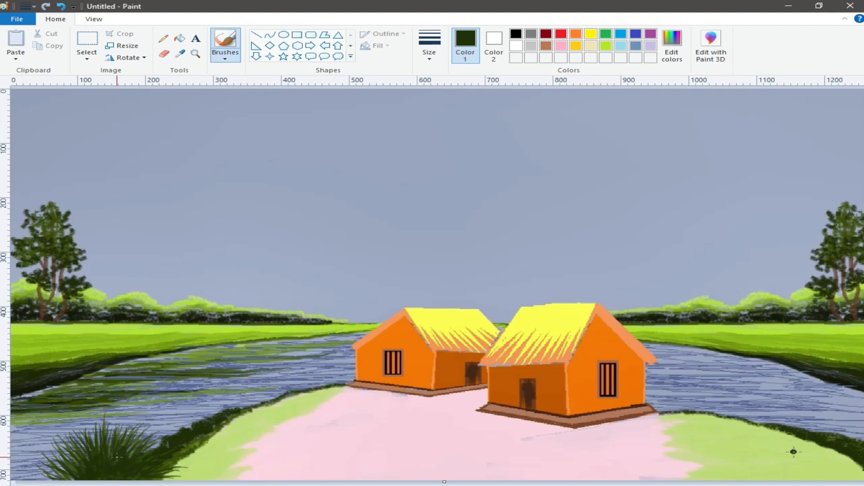
{"action": "left_click", "coordinate": [124, 462]}
{"action": "left_click_drag", "start_coordinate": [175, 479], "coordinate": [157, 448]}
Step: Set the colour to white and dab small flowers along the tips of the foreground grass tuft
{"action": "left_click", "coordinate": [494, 48]}
{"action": "left_click", "coordinate": [517, 46]}
{"action": "left_click", "coordinate": [517, 46]}
{"action": "left_click", "coordinate": [227, 57]}
{"action": "left_click", "coordinate": [226, 97]}
{"action": "left_click", "coordinate": [424, 54]}
{"action": "left_click", "coordinate": [432, 75]}
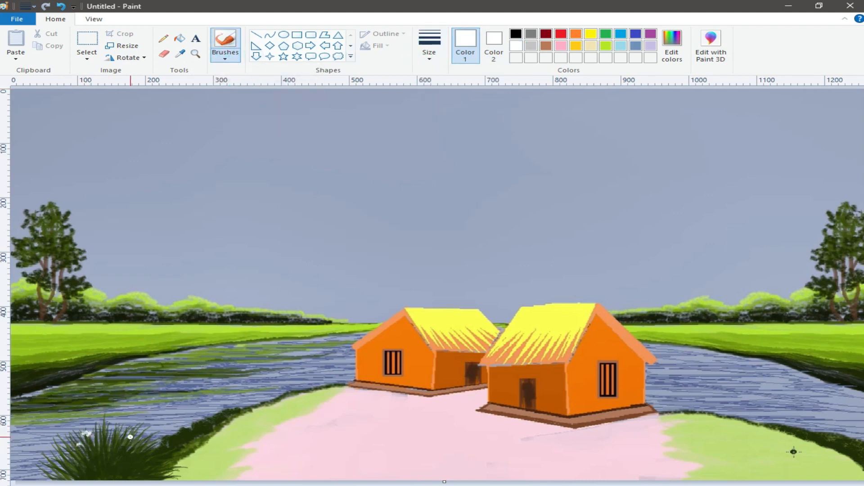
{"action": "left_click", "coordinate": [152, 444]}
{"action": "left_click_drag", "start_coordinate": [109, 422], "coordinate": [117, 424]}
{"action": "left_click_drag", "start_coordinate": [55, 439], "coordinate": [71, 435]}
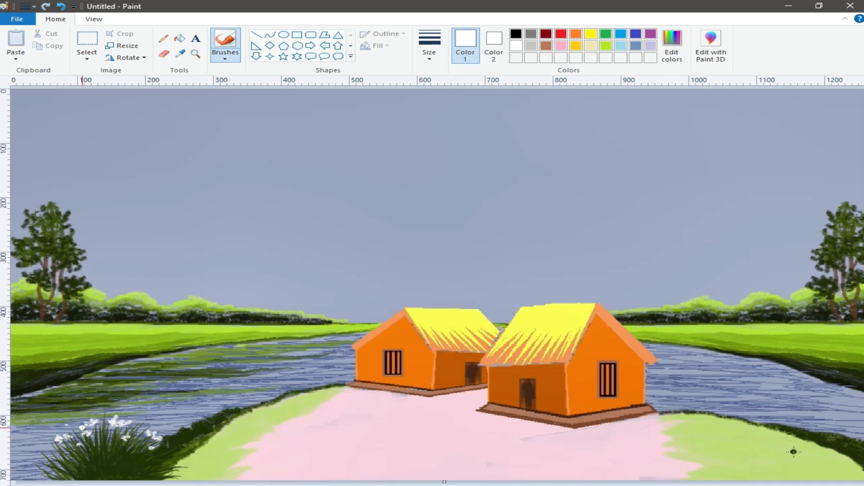
{"action": "left_click_drag", "start_coordinate": [57, 446], "coordinate": [51, 446]}
{"action": "mouse_move", "coordinate": [99, 413]}
{"action": "left_mouse_down"}
{"action": "mouse_move", "coordinate": [107, 413]}
{"action": "mouse_move", "coordinate": [95, 436]}
{"action": "left_mouse_up"}
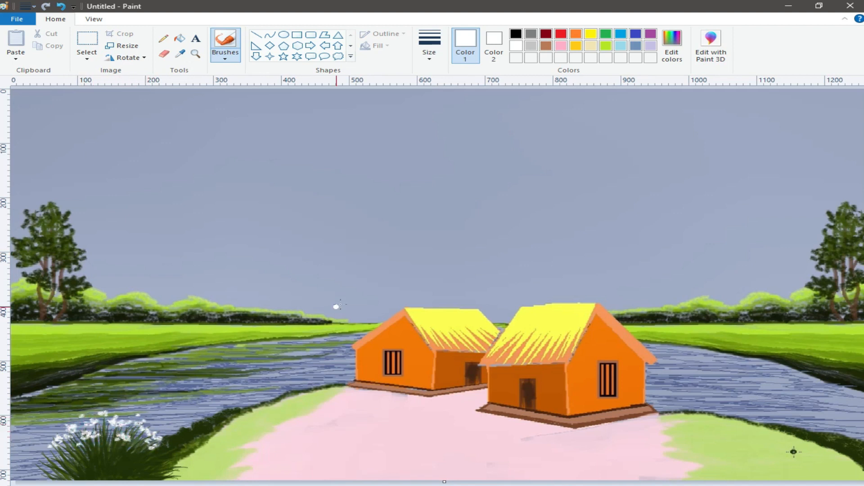
Step: Outline the flowering grass tuft with a free-form selection and copy it
{"action": "left_click", "coordinate": [86, 57]}
{"action": "left_click", "coordinate": [111, 96]}
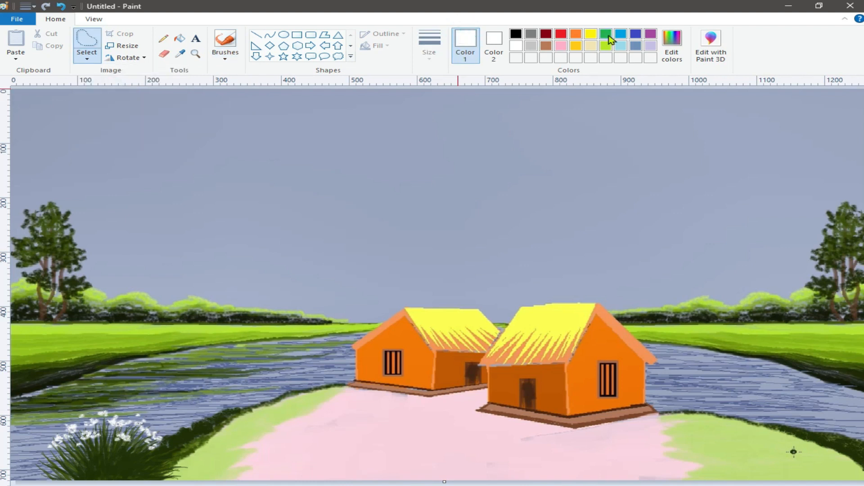
{"action": "left_click", "coordinate": [608, 36]}
{"action": "left_click", "coordinate": [133, 480]}
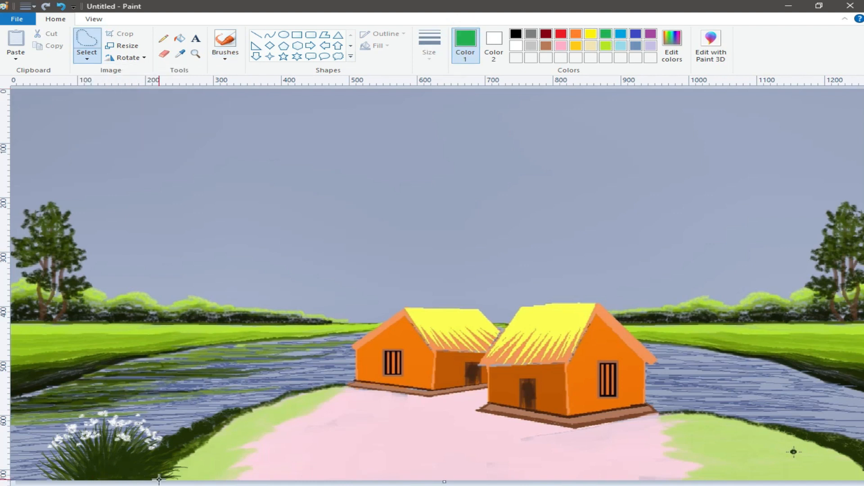
{"action": "left_click_drag", "start_coordinate": [120, 477], "coordinate": [50, 477]}
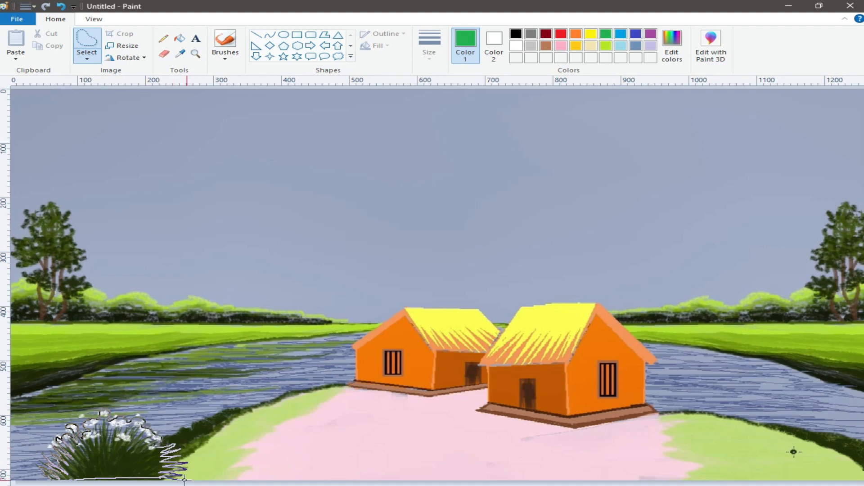
{"action": "left_click_drag", "start_coordinate": [184, 481], "coordinate": [180, 479]}
{"action": "right_click", "coordinate": [104, 448]}
{"action": "left_click", "coordinate": [132, 345]}
Step: Paste the copied flowering tuft and turn on transparent selection
{"action": "left_click", "coordinate": [16, 57]}
{"action": "left_click", "coordinate": [27, 70]}
{"action": "left_click", "coordinate": [91, 61]}
{"action": "left_click", "coordinate": [110, 152]}
Step: Try placing the flipped tuft copy at full size in the lower-left corner, and undo it
{"action": "left_click_drag", "start_coordinate": [83, 139], "coordinate": [829, 449]}
{"action": "left_click_drag", "start_coordinate": [799, 447], "coordinate": [765, 447]}
{"action": "left_click_drag", "start_coordinate": [798, 452], "coordinate": [27, 463]}
{"action": "left_click", "coordinate": [124, 59]}
{"action": "left_click", "coordinate": [135, 121]}
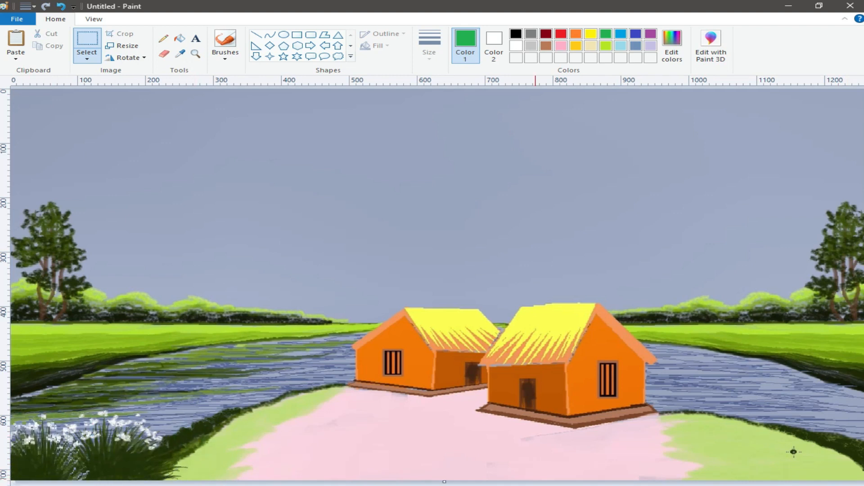
{"action": "left_click", "coordinate": [62, 7]}
Step: Paste the flowering tuft again, shrink it and place it in the lower-left corner beside the original
{"action": "left_click", "coordinate": [17, 52]}
{"action": "left_click", "coordinate": [28, 71]}
{"action": "left_click_drag", "start_coordinate": [89, 90], "coordinate": [90, 100]}
{"action": "left_click_drag", "start_coordinate": [164, 130], "coordinate": [131, 130]}
{"action": "left_click_drag", "start_coordinate": [15, 130], "coordinate": [37, 130]}
{"action": "left_click_drag", "start_coordinate": [84, 101], "coordinate": [83, 114]}
{"action": "left_click_drag", "start_coordinate": [84, 140], "coordinate": [43, 467]}
{"action": "left_click", "coordinate": [215, 430]}
Step: Set both colours to black and draw a curved upper fence rail from the smaller house to the left bank
{"action": "left_click", "coordinate": [256, 35]}
{"action": "left_click", "coordinate": [516, 33]}
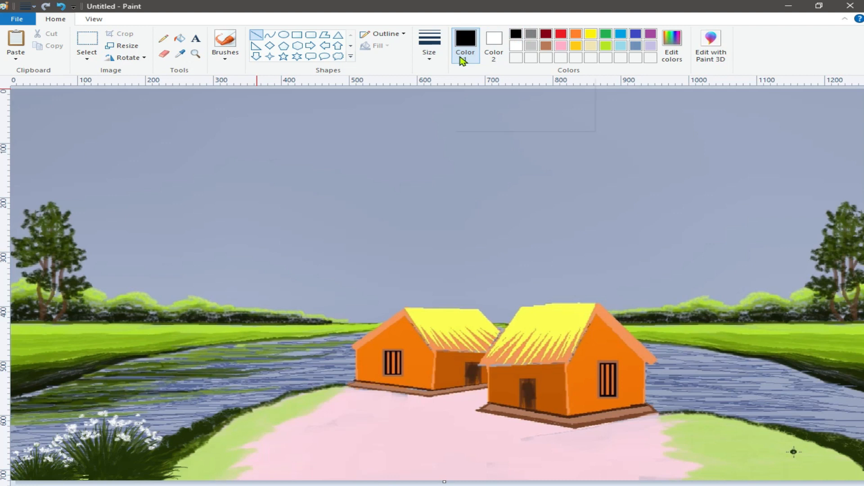
{"action": "left_click", "coordinate": [270, 34]}
{"action": "left_click", "coordinate": [494, 45]}
{"action": "left_click", "coordinate": [516, 33]}
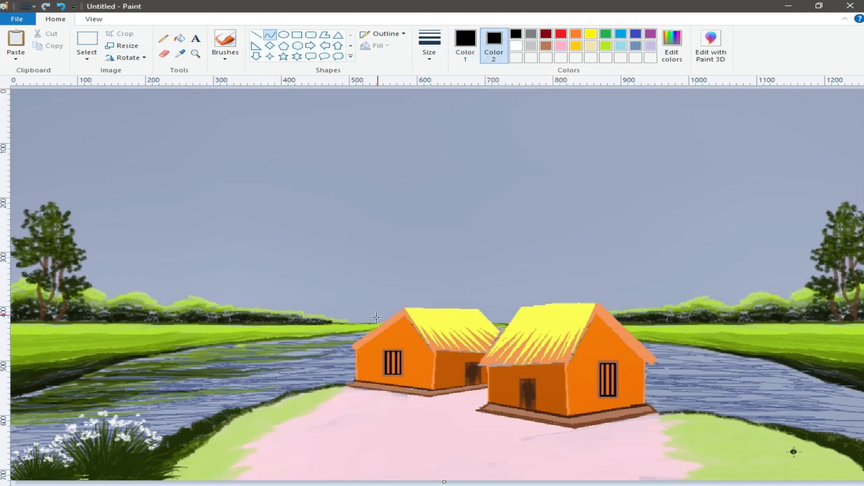
{"action": "mouse_move", "coordinate": [328, 385]}
{"action": "left_mouse_down"}
{"action": "mouse_move", "coordinate": [309, 406]}
{"action": "mouse_move", "coordinate": [318, 377]}
{"action": "mouse_move", "coordinate": [218, 409]}
{"action": "left_mouse_up"}
{"action": "left_click", "coordinate": [61, 6]}
{"action": "left_click_drag", "start_coordinate": [266, 395], "coordinate": [264, 386]}
{"action": "left_click", "coordinate": [265, 386]}
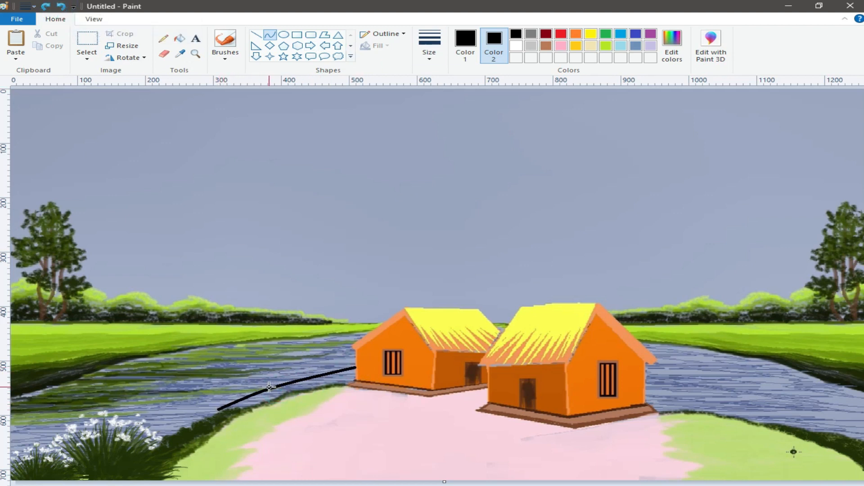
Step: Draw a curved lower rail beneath the left fence rail and cross both rails with evenly spaced upright posts
{"action": "left_click_drag", "start_coordinate": [355, 379], "coordinate": [221, 421]}
{"action": "left_click_drag", "start_coordinate": [284, 402], "coordinate": [277, 383]}
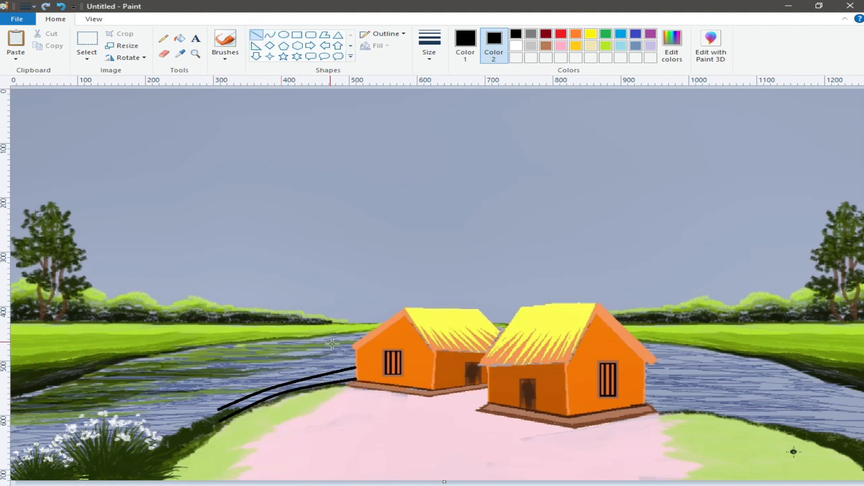
{"action": "mouse_move", "coordinate": [327, 365]}
{"action": "left_mouse_down"}
{"action": "mouse_move", "coordinate": [309, 394]}
{"action": "mouse_move", "coordinate": [295, 373]}
{"action": "mouse_move", "coordinate": [295, 398]}
{"action": "mouse_move", "coordinate": [266, 408]}
{"action": "mouse_move", "coordinate": [248, 397]}
{"action": "mouse_move", "coordinate": [250, 414]}
{"action": "mouse_move", "coordinate": [234, 421]}
{"action": "left_mouse_up"}
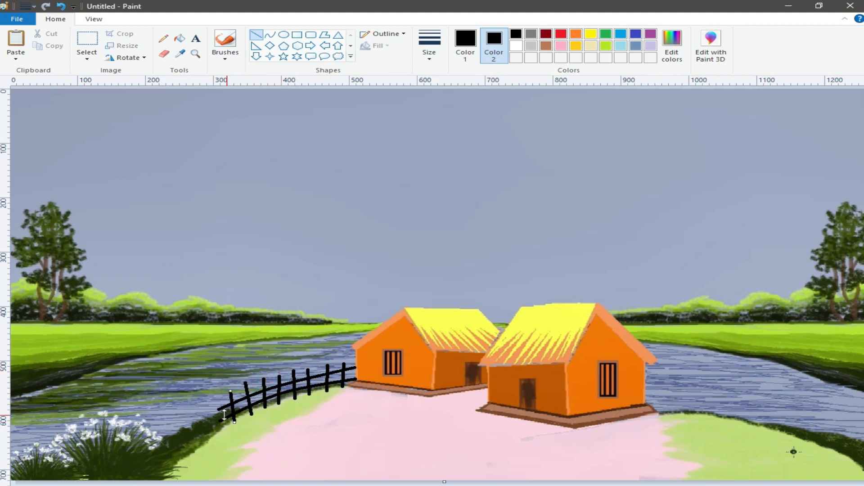
Step: Draw two curved black fence rails from the larger house along the right bank
{"action": "left_click", "coordinate": [270, 34]}
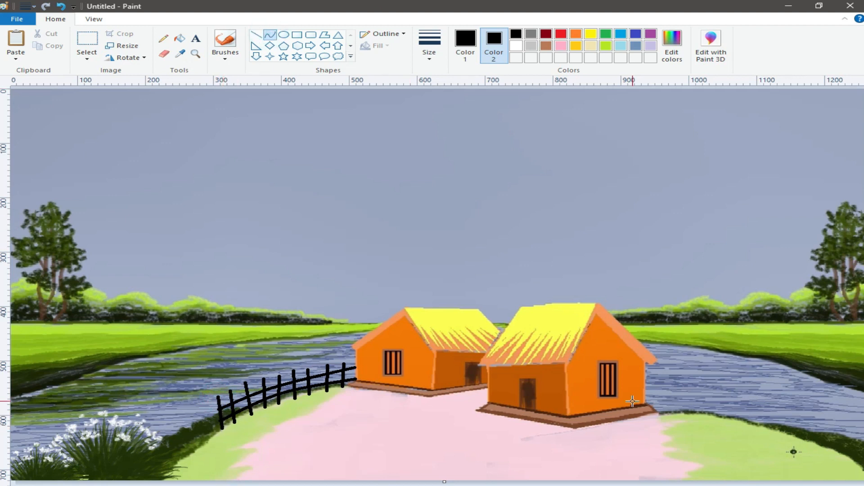
{"action": "left_click_drag", "start_coordinate": [646, 394], "coordinate": [786, 422]}
{"action": "mouse_move", "coordinate": [723, 409]}
{"action": "left_mouse_down"}
{"action": "mouse_move", "coordinate": [682, 397]}
{"action": "mouse_move", "coordinate": [647, 401]}
{"action": "mouse_move", "coordinate": [786, 431]}
{"action": "mouse_move", "coordinate": [711, 405]}
{"action": "left_mouse_up"}
Step: Add evenly spaced upright black posts across the right fence rails with straight lines
{"action": "left_click", "coordinate": [252, 32]}
{"action": "left_click_drag", "start_coordinate": [653, 385], "coordinate": [656, 390]}
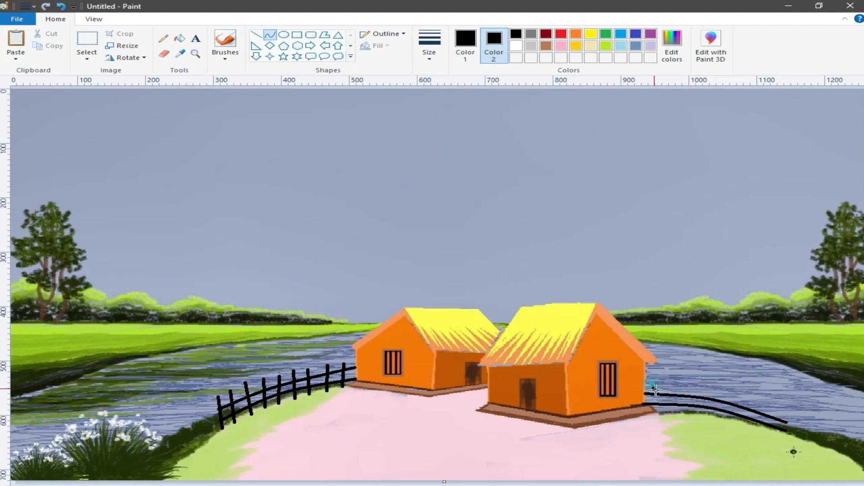
{"action": "left_click", "coordinate": [656, 404]}
{"action": "left_click", "coordinate": [256, 36]}
{"action": "mouse_move", "coordinate": [686, 391]}
{"action": "left_mouse_down"}
{"action": "mouse_move", "coordinate": [688, 407]}
{"action": "mouse_move", "coordinate": [757, 427]}
{"action": "left_mouse_up"}
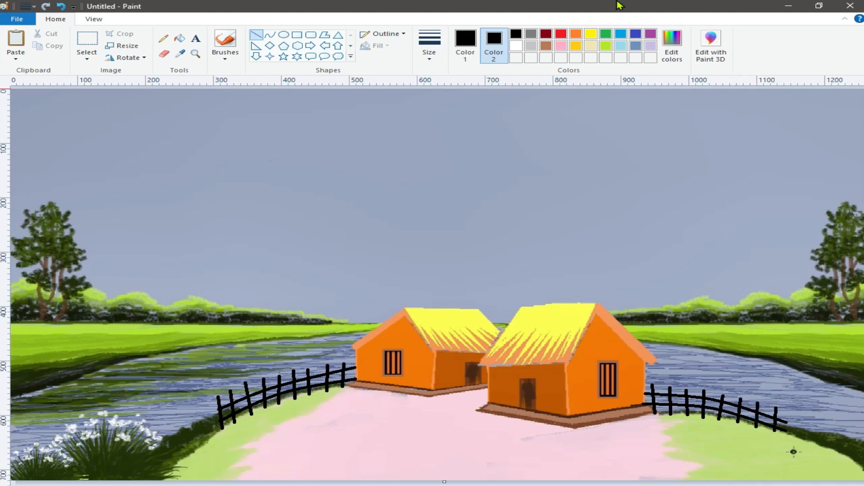
{"action": "left_click", "coordinate": [270, 35]}
{"action": "left_click_drag", "start_coordinate": [235, 344], "coordinate": [316, 344]}
{"action": "left_click", "coordinate": [61, 6]}
Step: Sample the sky's blue-grey, mix a lighter shade of it for Color 1 and set Color 2 to light grey
{"action": "left_click", "coordinate": [163, 39]}
{"action": "left_click", "coordinate": [180, 54]}
{"action": "left_click", "coordinate": [218, 139]}
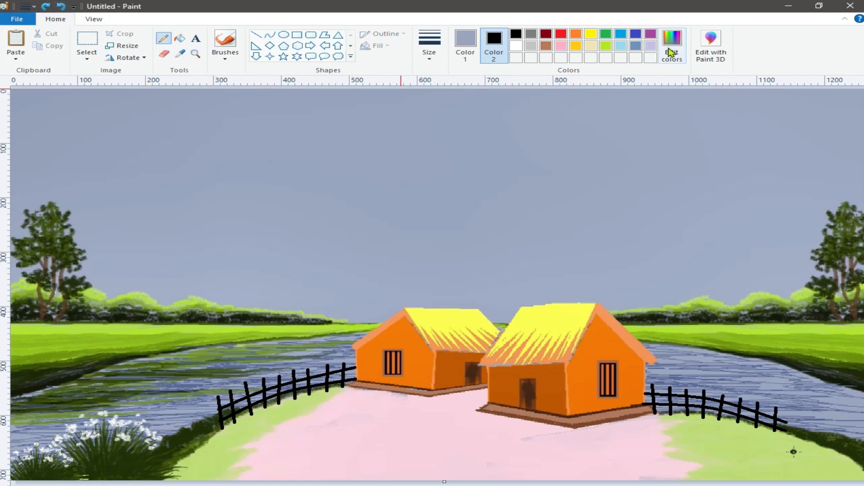
{"action": "left_click", "coordinate": [672, 45]}
{"action": "left_click_drag", "start_coordinate": [572, 257], "coordinate": [574, 228]}
{"action": "left_click", "coordinate": [307, 346]}
{"action": "left_click", "coordinate": [468, 39]}
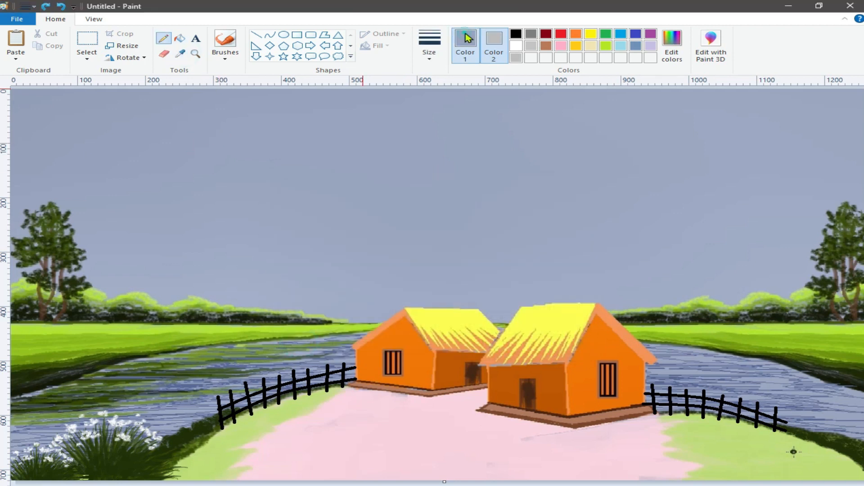
{"action": "left_click", "coordinate": [671, 48]}
{"action": "left_click_drag", "start_coordinate": [573, 224], "coordinate": [572, 212]}
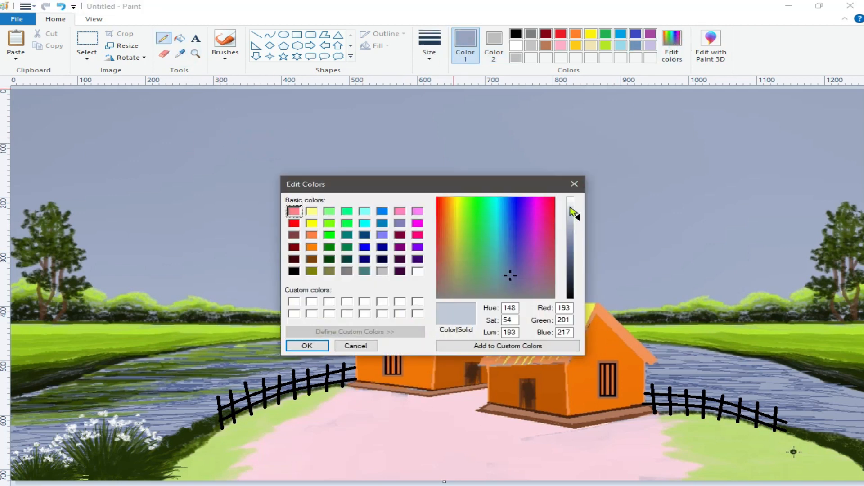
{"action": "left_click", "coordinate": [307, 346]}
Step: Try painting four pale, wispy clouds across the upper sky with a wide textured brush
{"action": "left_click", "coordinate": [225, 58]}
{"action": "left_click", "coordinate": [224, 77]}
{"action": "left_click", "coordinate": [429, 47]}
{"action": "left_click", "coordinate": [435, 121]}
{"action": "mouse_move", "coordinate": [121, 135]}
{"action": "left_mouse_down"}
{"action": "mouse_move", "coordinate": [185, 128]}
{"action": "mouse_move", "coordinate": [144, 120]}
{"action": "mouse_move", "coordinate": [164, 135]}
{"action": "mouse_move", "coordinate": [114, 138]}
{"action": "left_mouse_up"}
{"action": "mouse_move", "coordinate": [492, 137]}
{"action": "left_mouse_down"}
{"action": "mouse_move", "coordinate": [400, 141]}
{"action": "mouse_move", "coordinate": [452, 131]}
{"action": "mouse_move", "coordinate": [366, 141]}
{"action": "left_mouse_up"}
{"action": "mouse_move", "coordinate": [701, 153]}
{"action": "left_mouse_down"}
{"action": "mouse_move", "coordinate": [622, 147]}
{"action": "mouse_move", "coordinate": [677, 156]}
{"action": "left_mouse_up"}
{"action": "left_click_drag", "start_coordinate": [135, 176], "coordinate": [157, 177]}
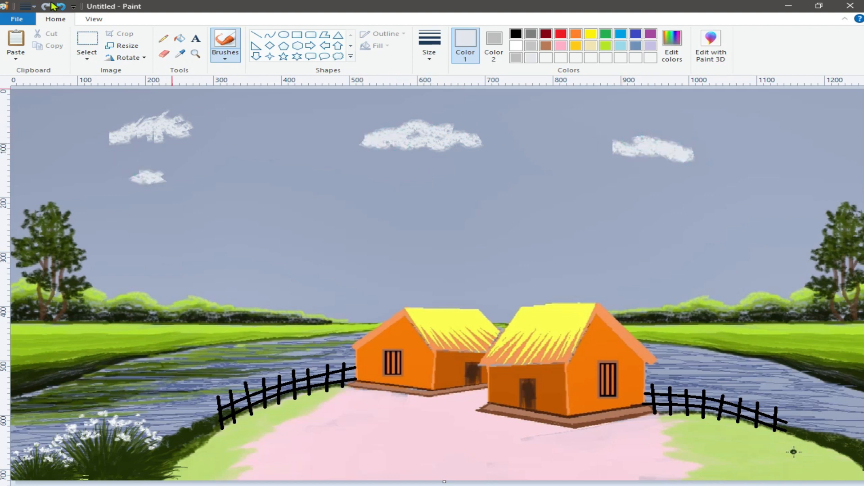
Step: Undo all the cloud strokes in the sky
{"action": "left_click", "coordinate": [52, 6]}
{"action": "left_click", "coordinate": [52, 5]}
{"action": "left_click", "coordinate": [52, 6]}
{"action": "left_click", "coordinate": [52, 5]}
{"action": "left_click", "coordinate": [52, 5]}
{"action": "left_click", "coordinate": [52, 5]}
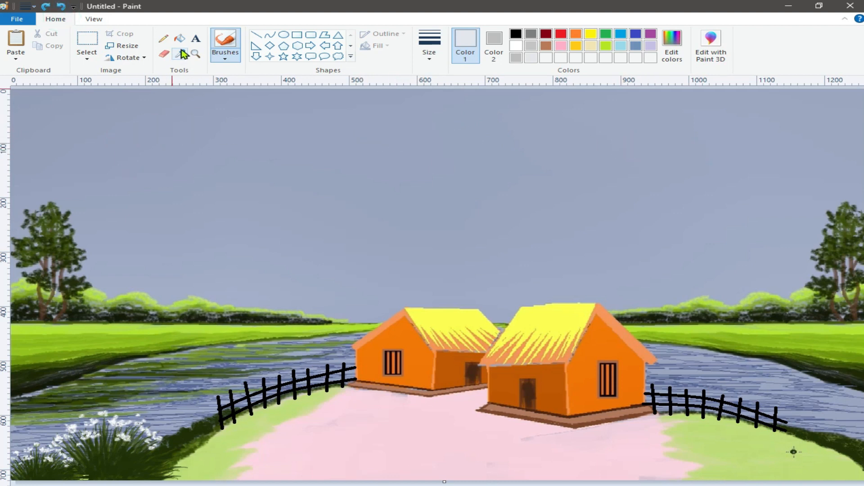
Step: Paint three small black flying birds in the sky above the left river with a calligraphy brush
{"action": "left_click", "coordinate": [182, 54]}
{"action": "left_click", "coordinate": [225, 58]}
{"action": "left_click", "coordinate": [252, 64]}
{"action": "left_click", "coordinate": [516, 34]}
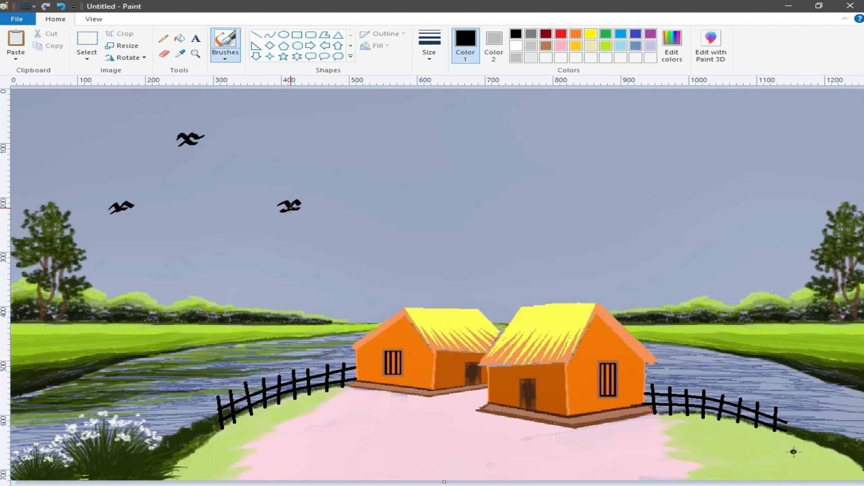
Step: Sample the light green of the right bank's grass and mix a paler shade of it for Color 1
{"action": "left_click", "coordinate": [180, 53]}
{"action": "left_click", "coordinate": [701, 434]}
{"action": "left_click", "coordinate": [672, 45]}
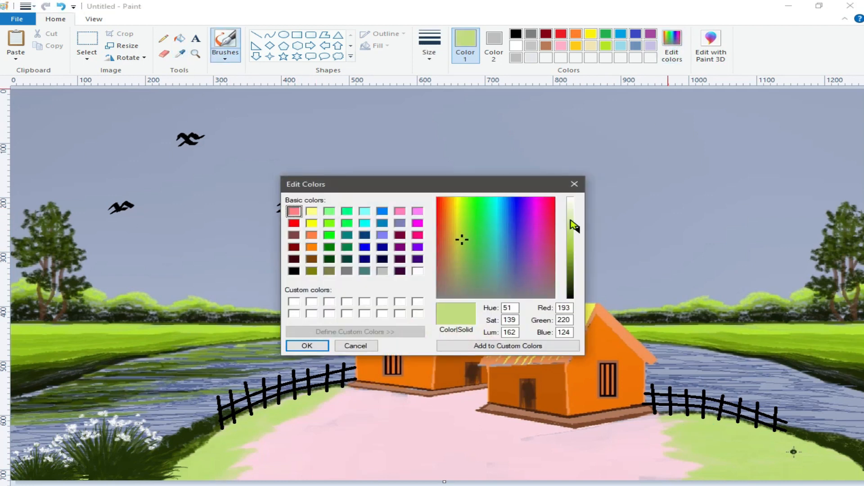
{"action": "left_click", "coordinate": [307, 346]}
Step: Brush pale green highlights over the grass on both sides of the pink courtyard with a wide brush
{"action": "left_click", "coordinate": [225, 53]}
{"action": "left_click", "coordinate": [429, 50]}
{"action": "left_click", "coordinate": [435, 95]}
{"action": "mouse_move", "coordinate": [707, 472]}
{"action": "left_mouse_down"}
{"action": "mouse_move", "coordinate": [646, 457]}
{"action": "mouse_move", "coordinate": [642, 425]}
{"action": "mouse_move", "coordinate": [677, 428]}
{"action": "mouse_move", "coordinate": [724, 475]}
{"action": "mouse_move", "coordinate": [753, 464]}
{"action": "left_mouse_up"}
{"action": "mouse_move", "coordinate": [262, 479]}
{"action": "left_mouse_down"}
{"action": "mouse_move", "coordinate": [291, 431]}
{"action": "mouse_move", "coordinate": [330, 398]}
{"action": "mouse_move", "coordinate": [359, 396]}
{"action": "left_mouse_up"}
{"action": "left_click_drag", "start_coordinate": [269, 443], "coordinate": [258, 452]}
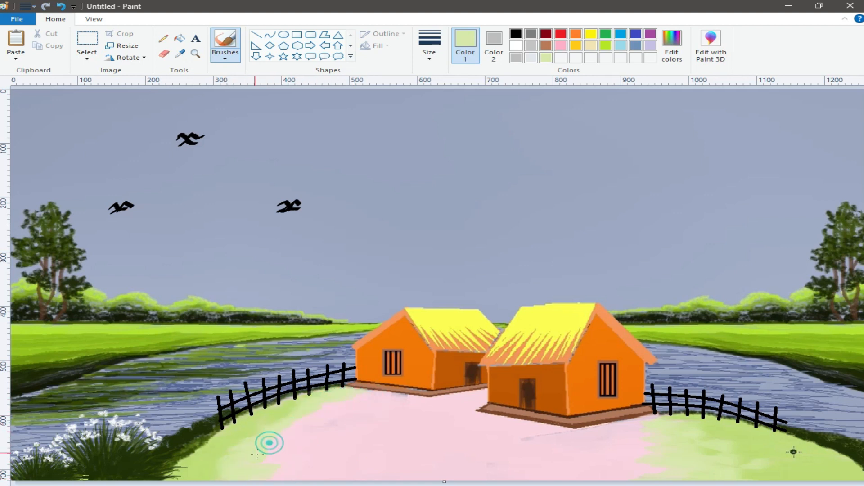